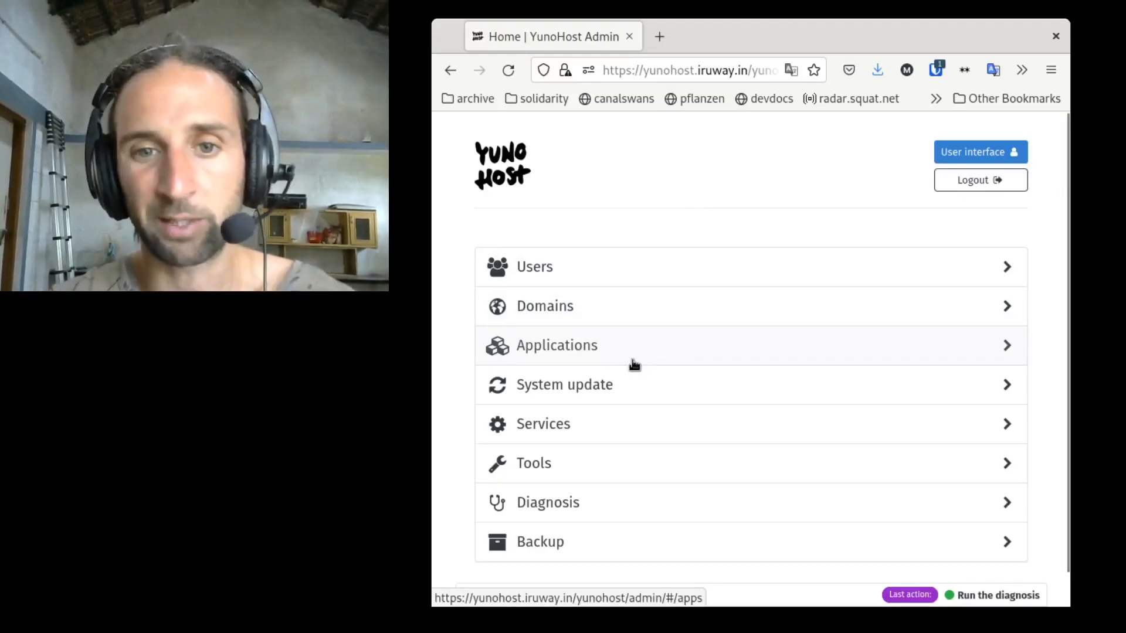
Step: Open the application catalog and browse through its app categories
click(571, 352)
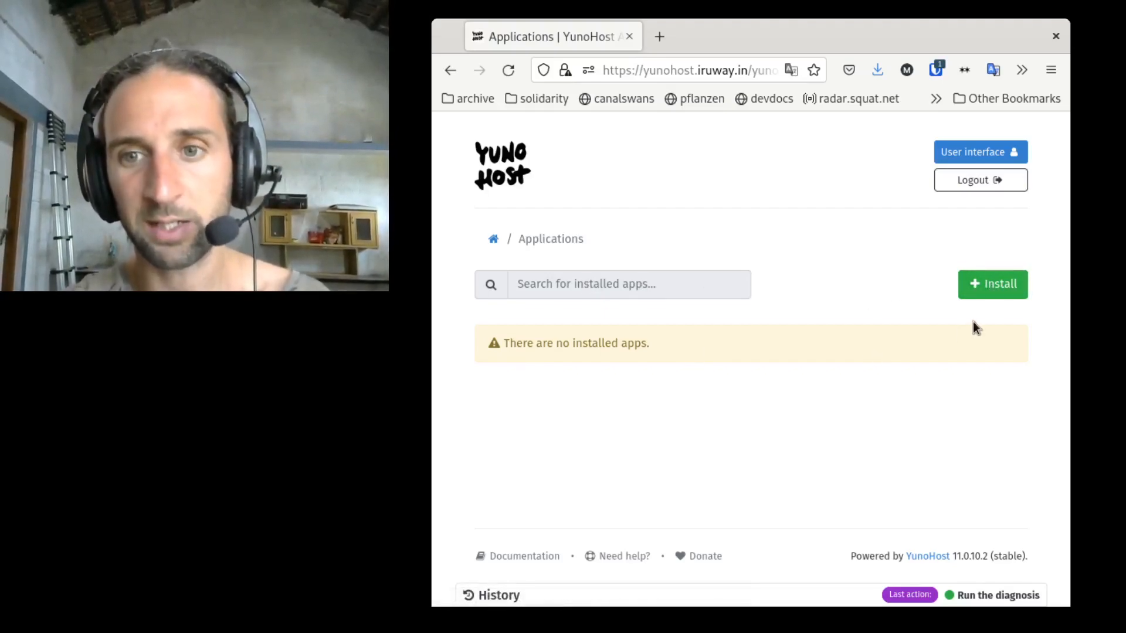
click(973, 284)
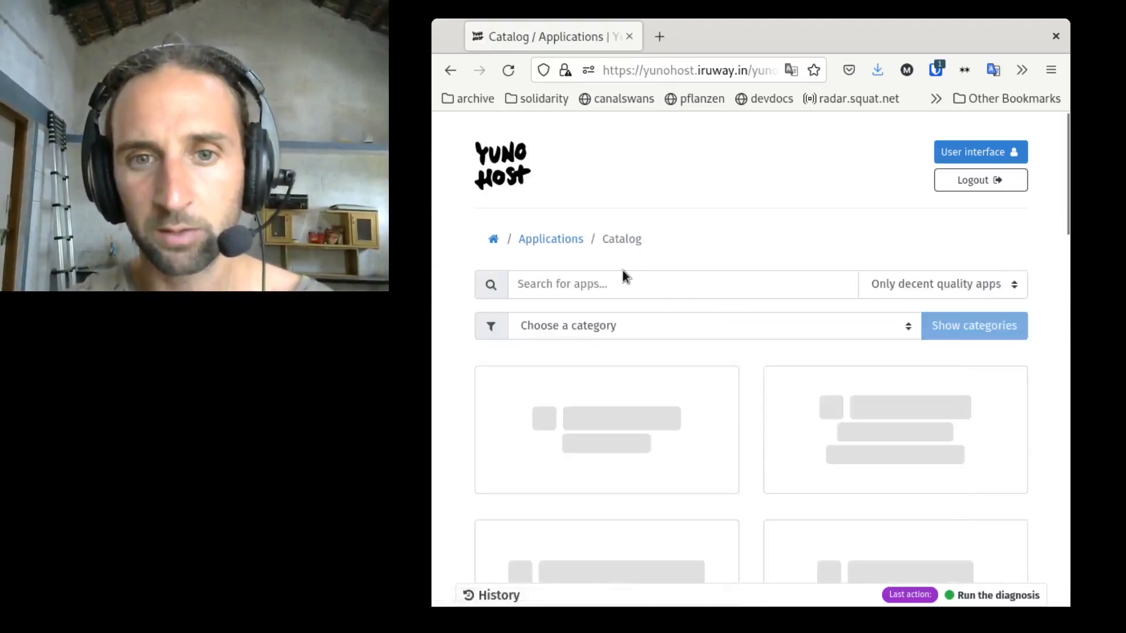
click(590, 287)
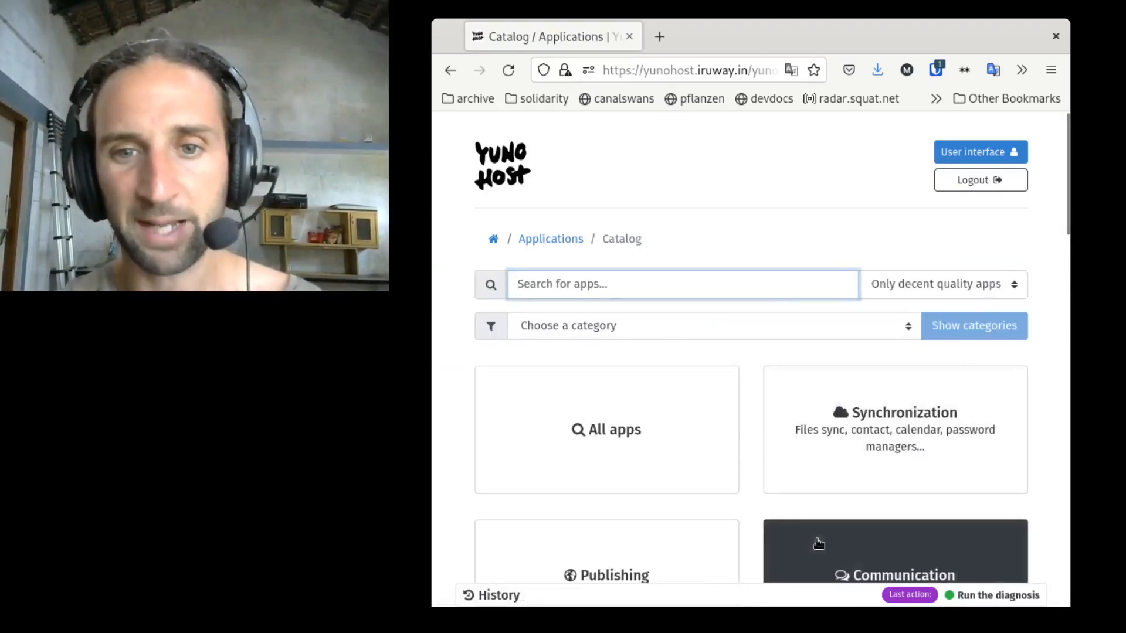
scroll(819, 542, down, 3)
scroll(892, 349, down, 6)
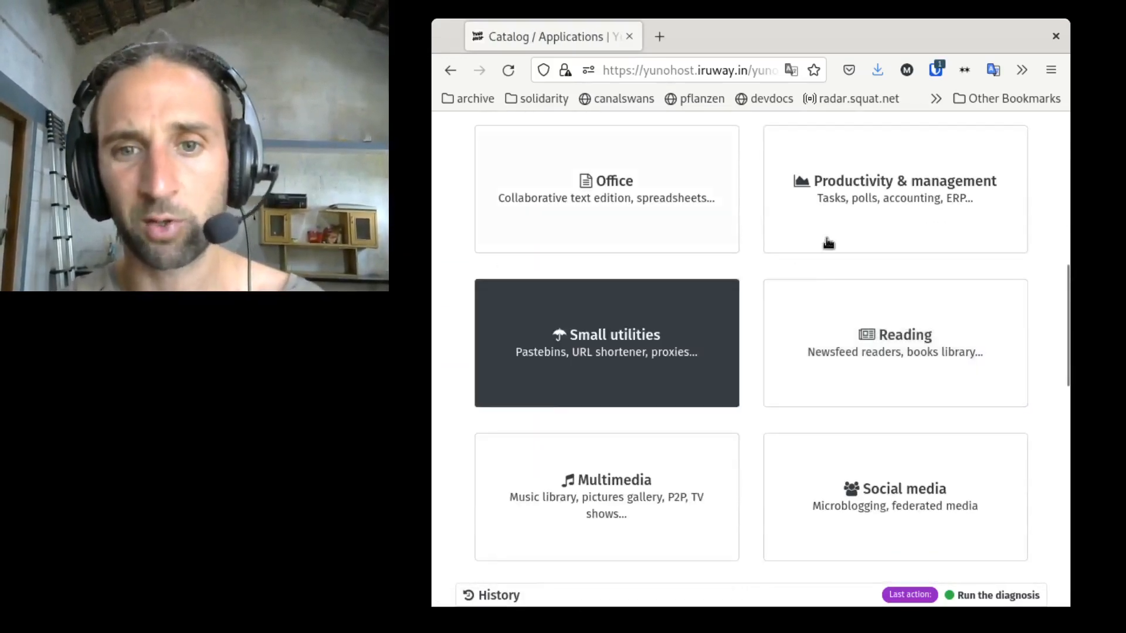
scroll(814, 271, down, 3)
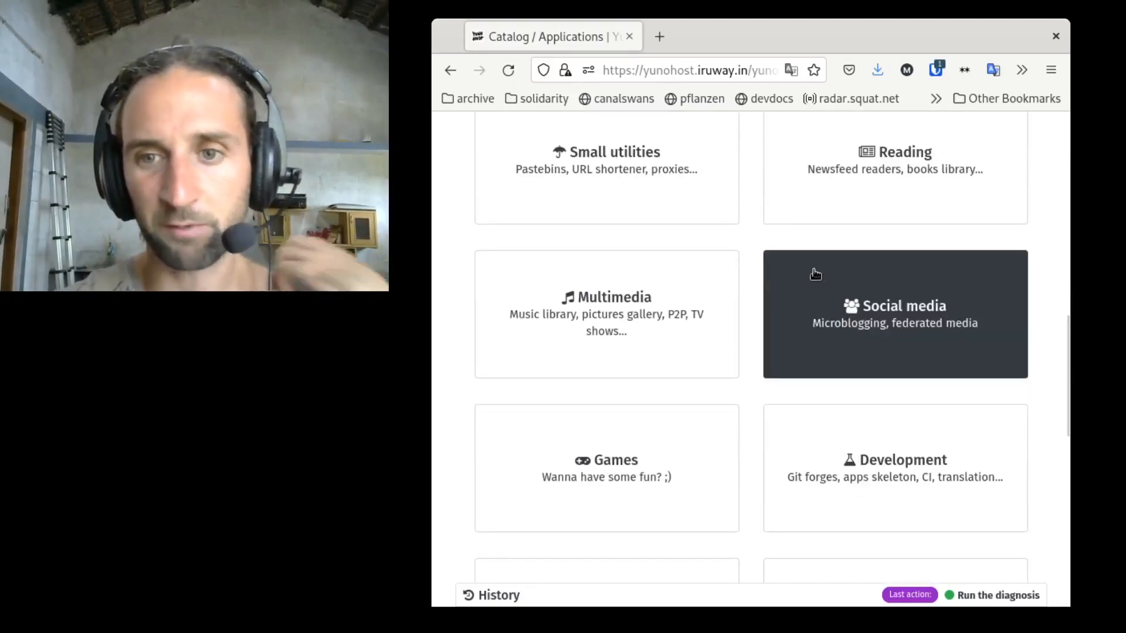
scroll(816, 273, down, 4)
scroll(813, 273, up, 15)
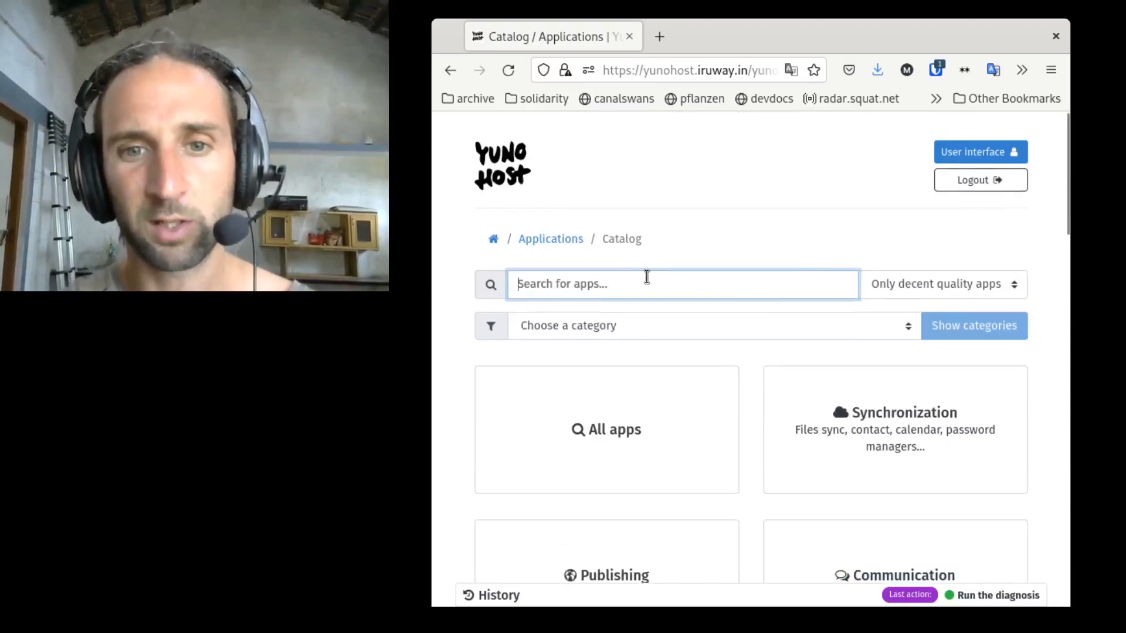
Step: Search the catalog for etherpad, try to install Etherpad MyPads, and dismiss the error dialog
text(etherpad)
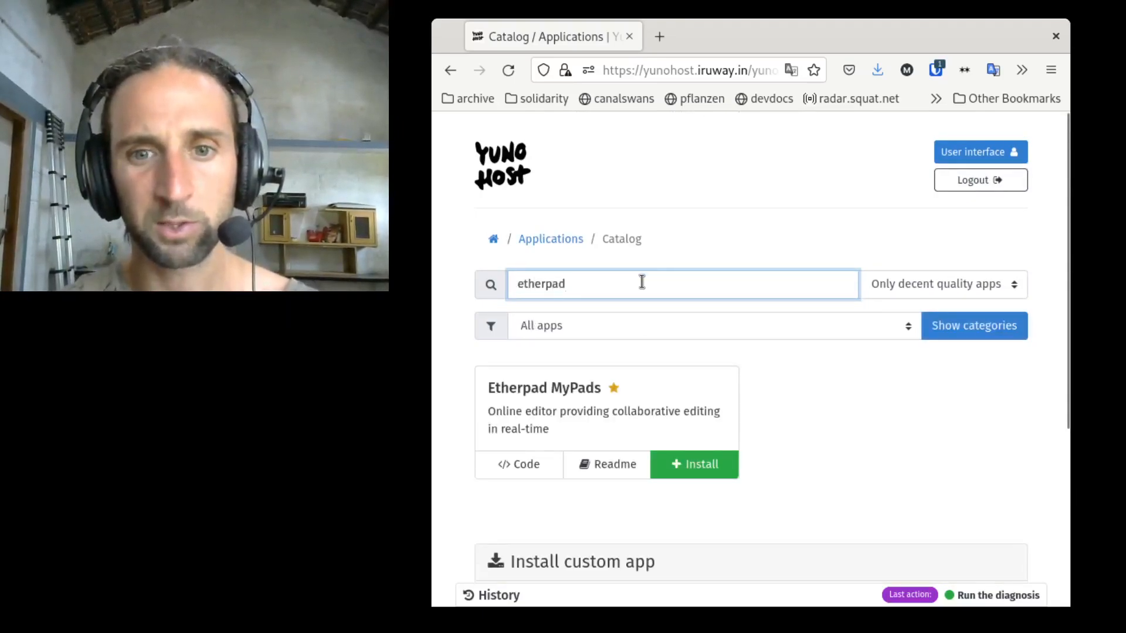
click(693, 465)
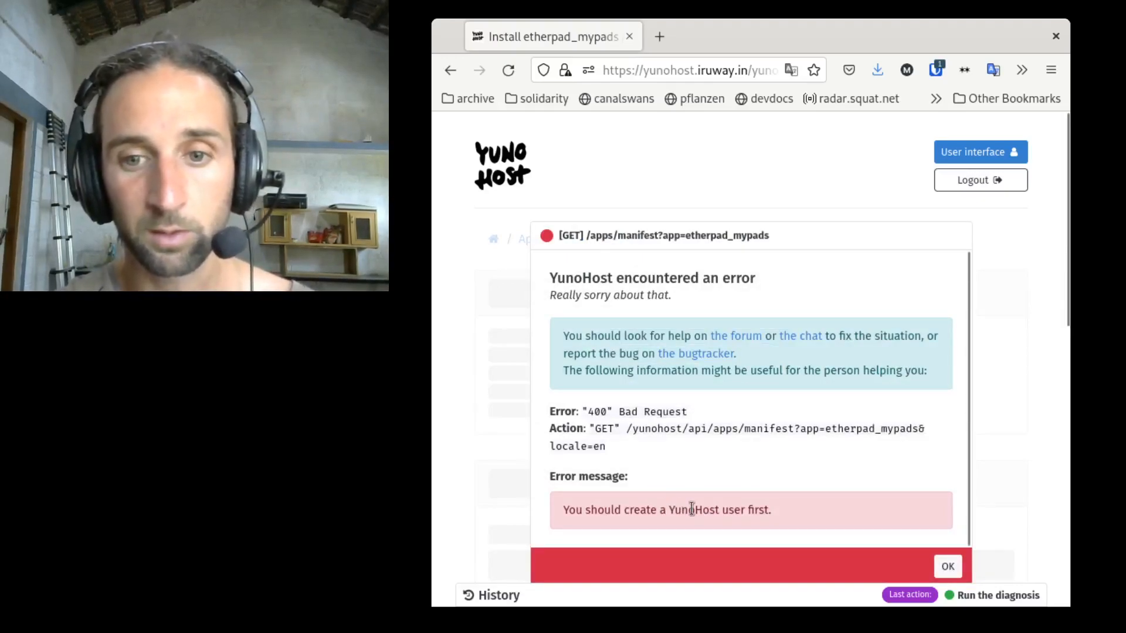
scroll(692, 509, down, 1)
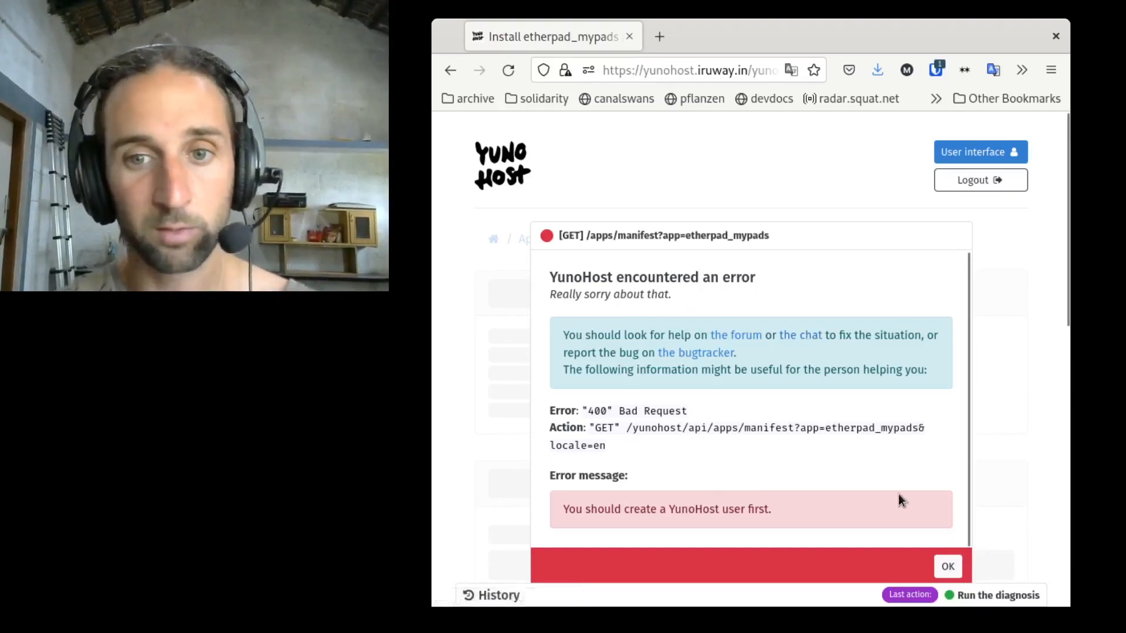
click(948, 563)
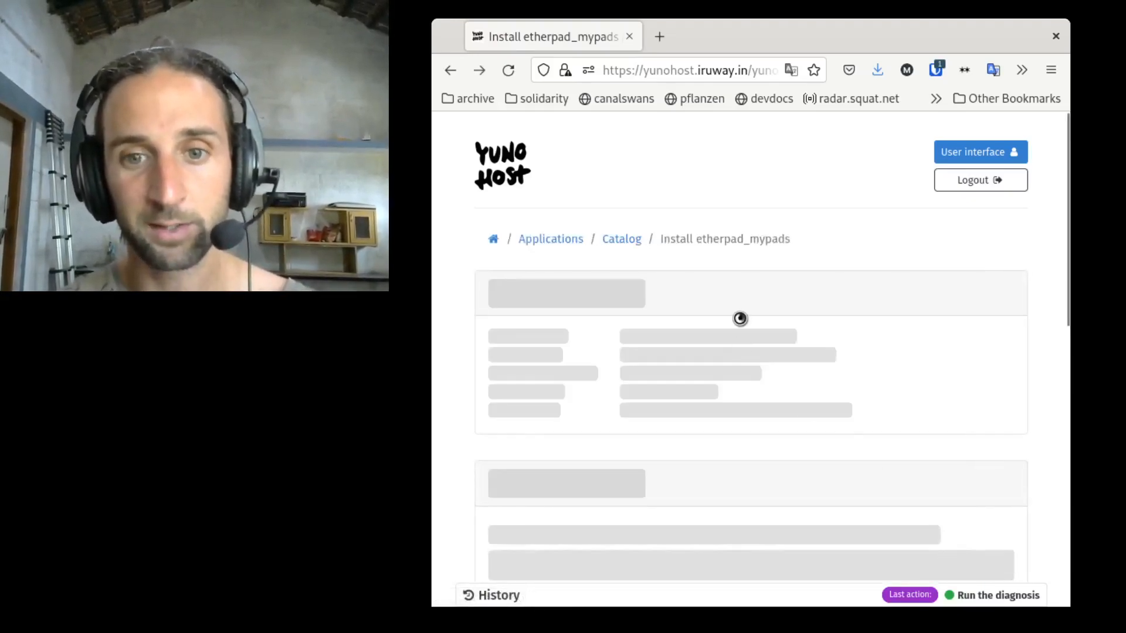
Step: Go back to the admin home, start a new user, and fill in the username and first name
click(498, 176)
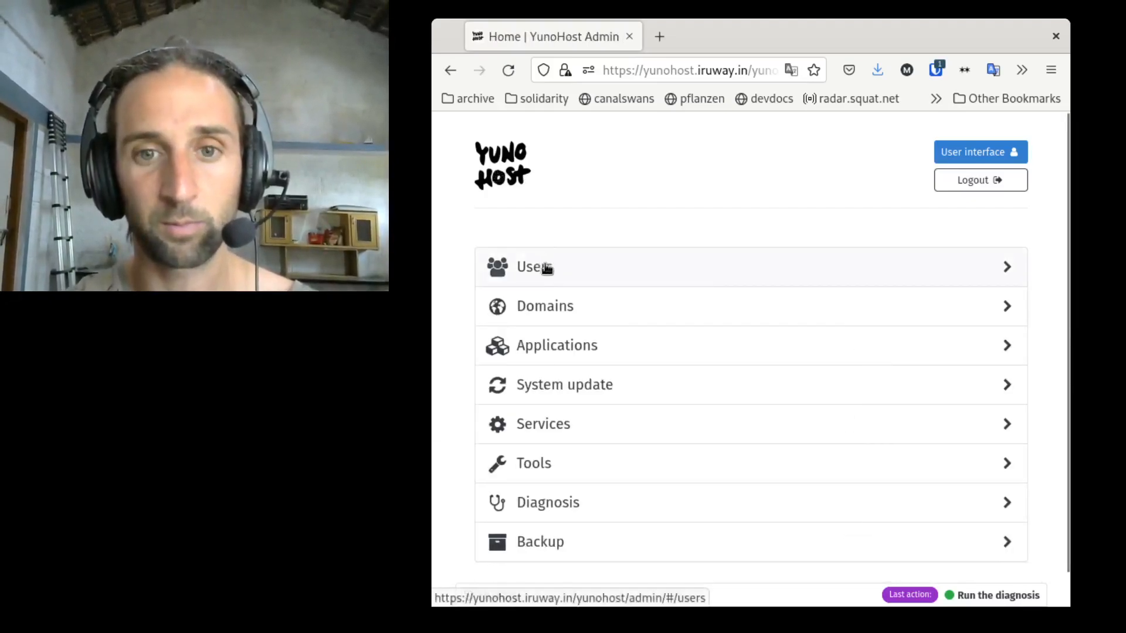
click(550, 269)
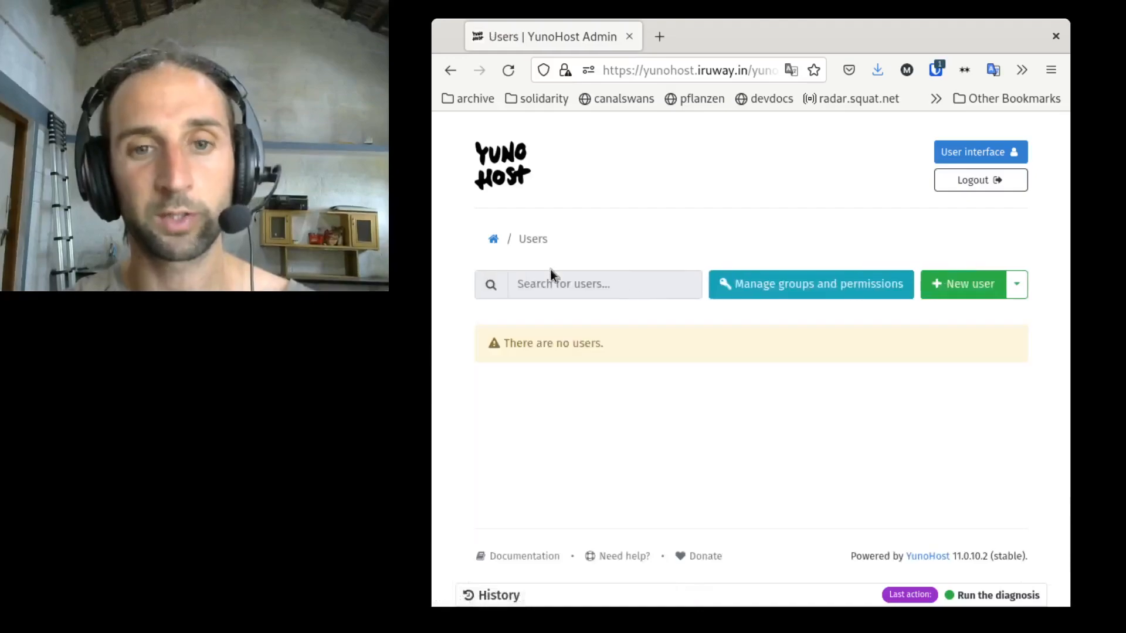
click(939, 287)
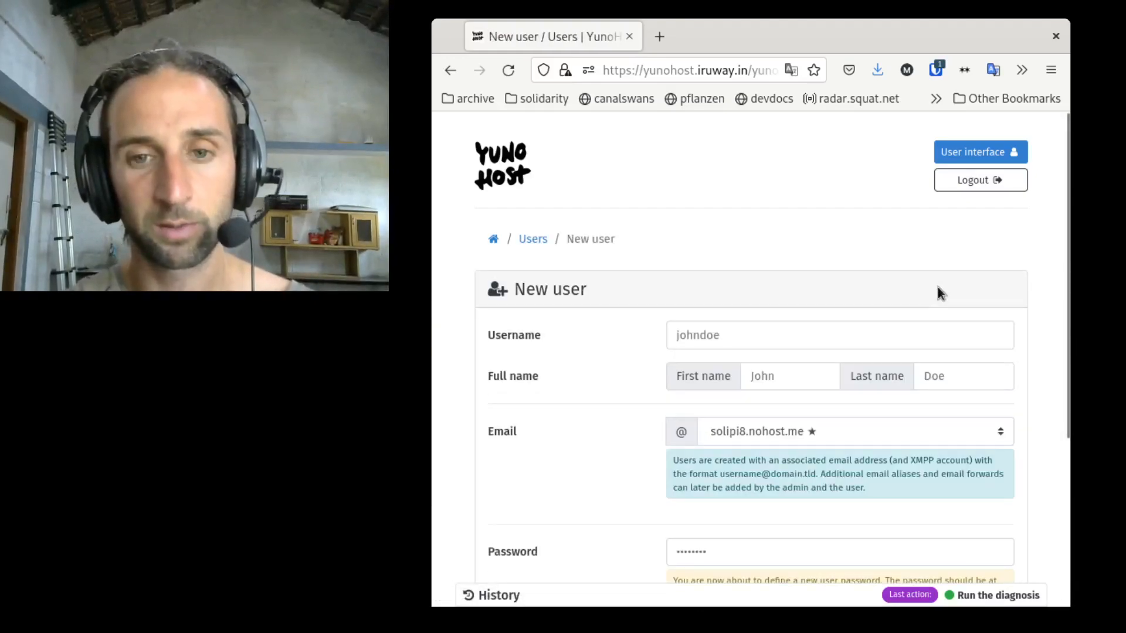
click(726, 336)
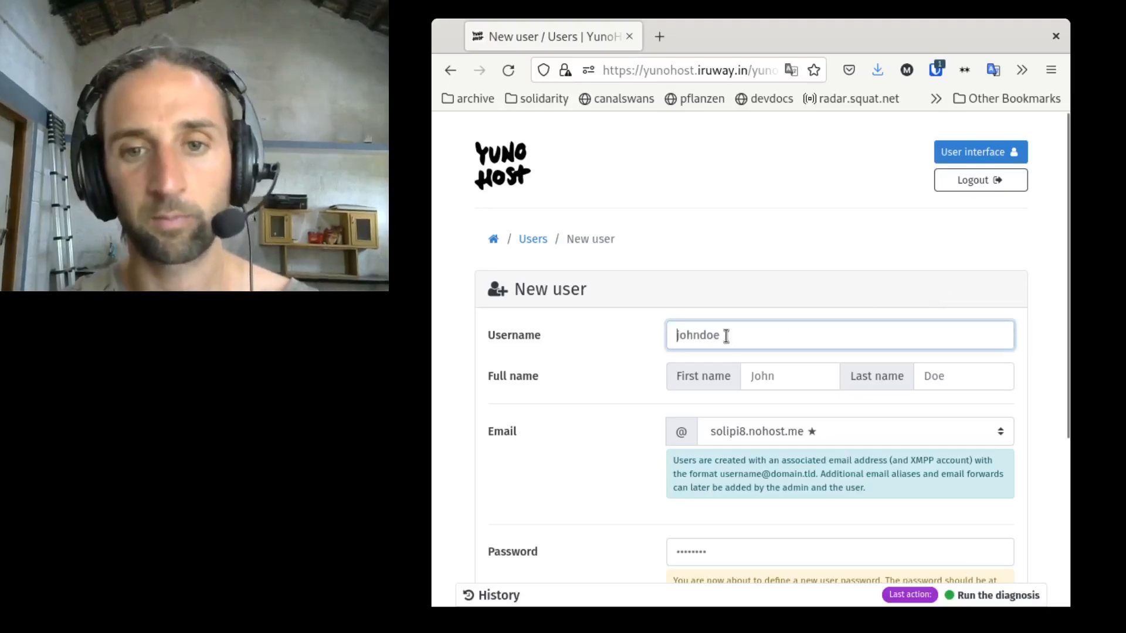
text(max)
click(814, 260)
click(796, 370)
text(max)
click(894, 296)
scroll(881, 329, down, 2)
scroll(882, 330, down, 3)
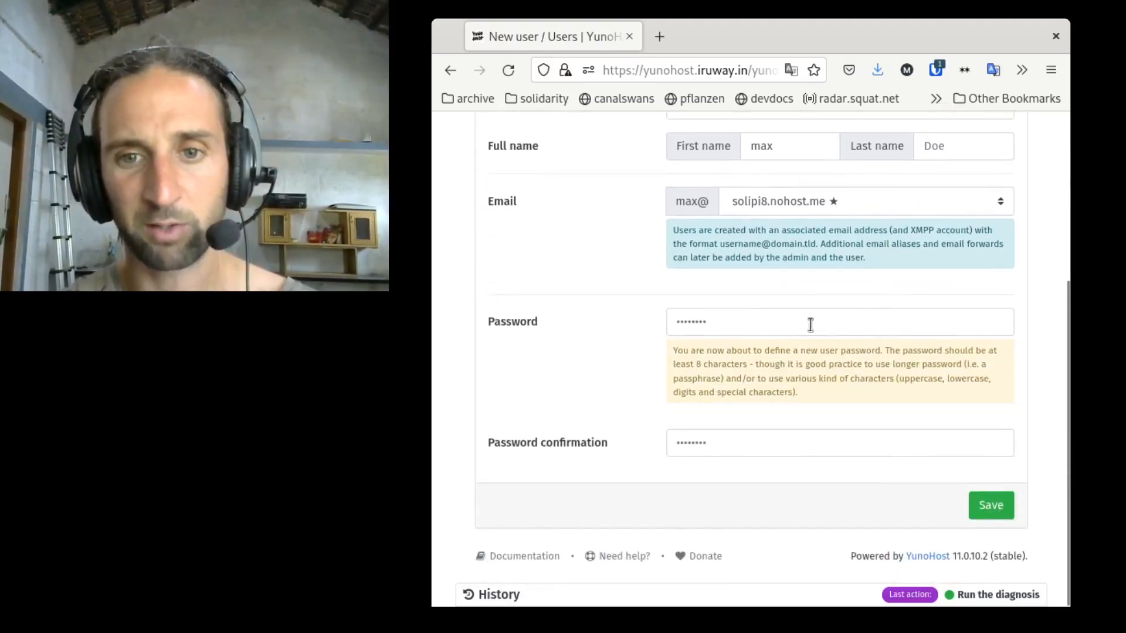
Step: Paste the user's password into the password and password confirmation fields and try to save
click(783, 317)
key(ctrl+v)
click(740, 441)
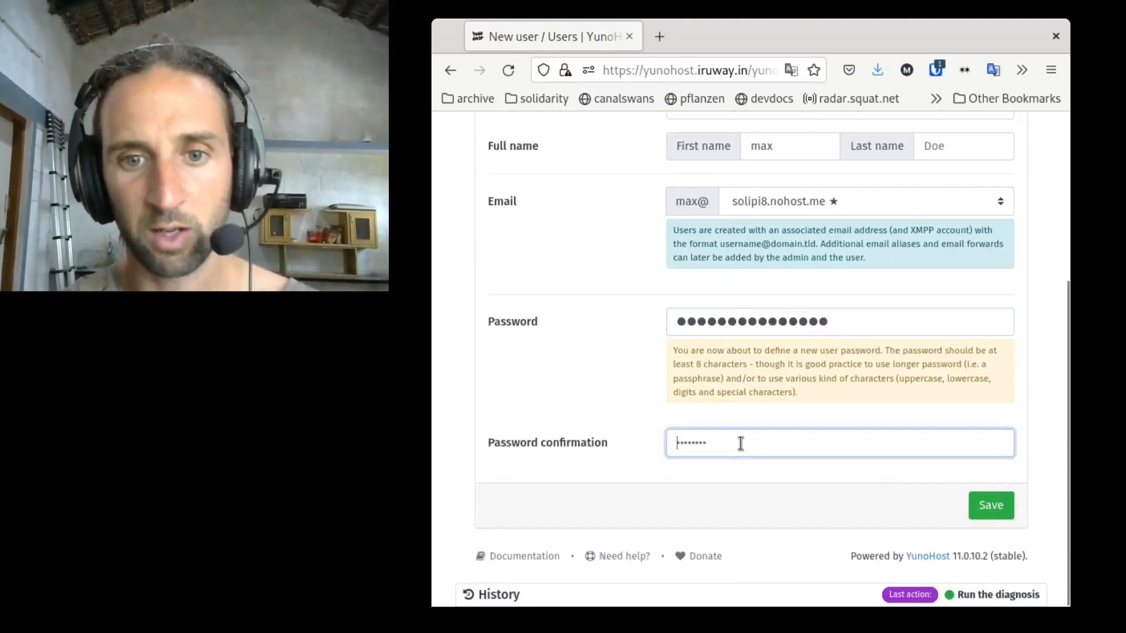
key(ctrl+v)
click(988, 513)
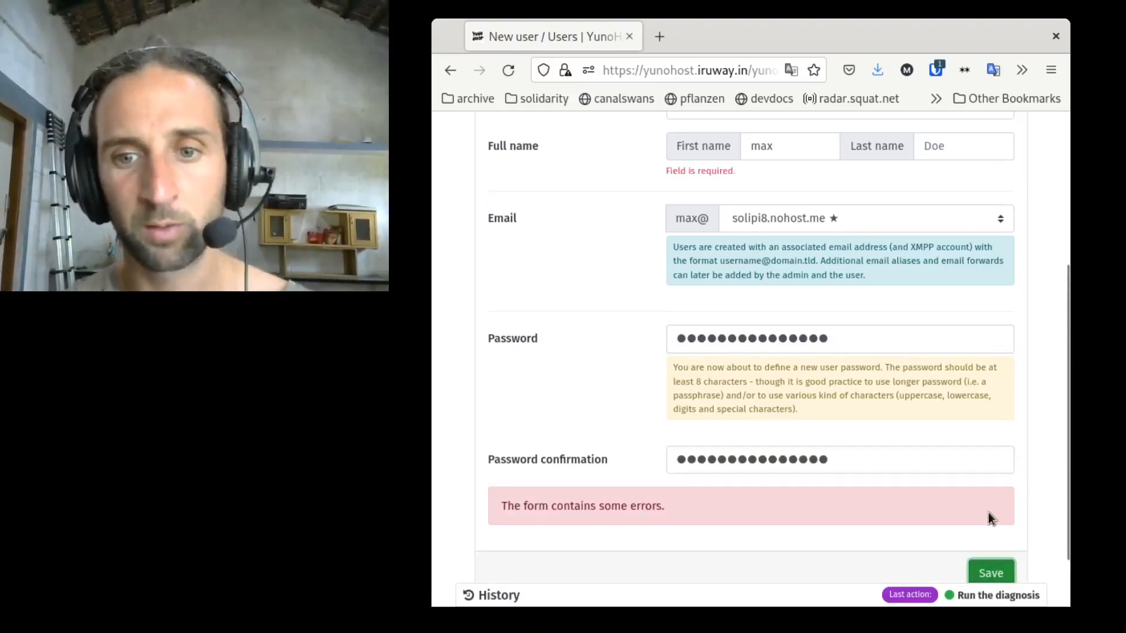
Step: Fill in the user's last name and save the new user
scroll(991, 334, up, 3)
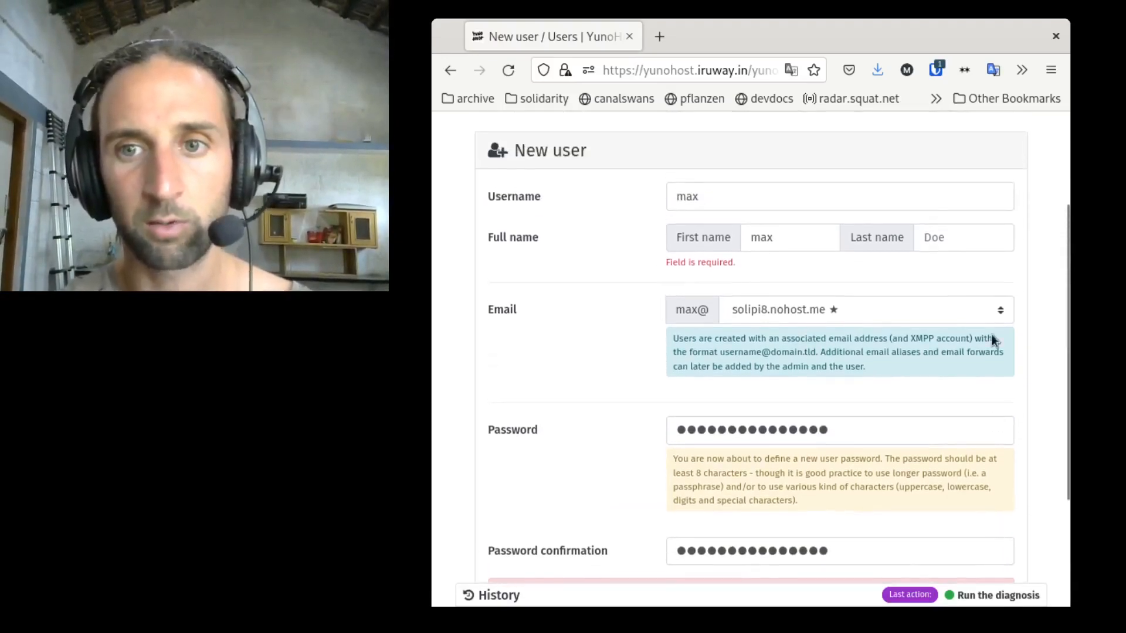
click(960, 241)
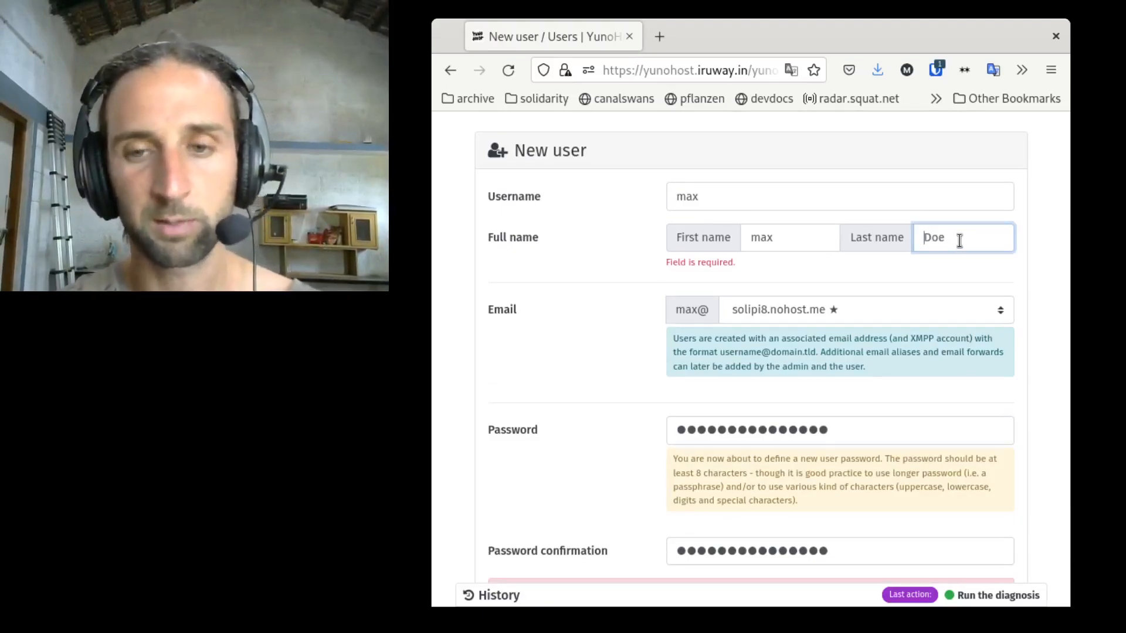
text(m)
scroll(1046, 415, down, 3)
click(990, 517)
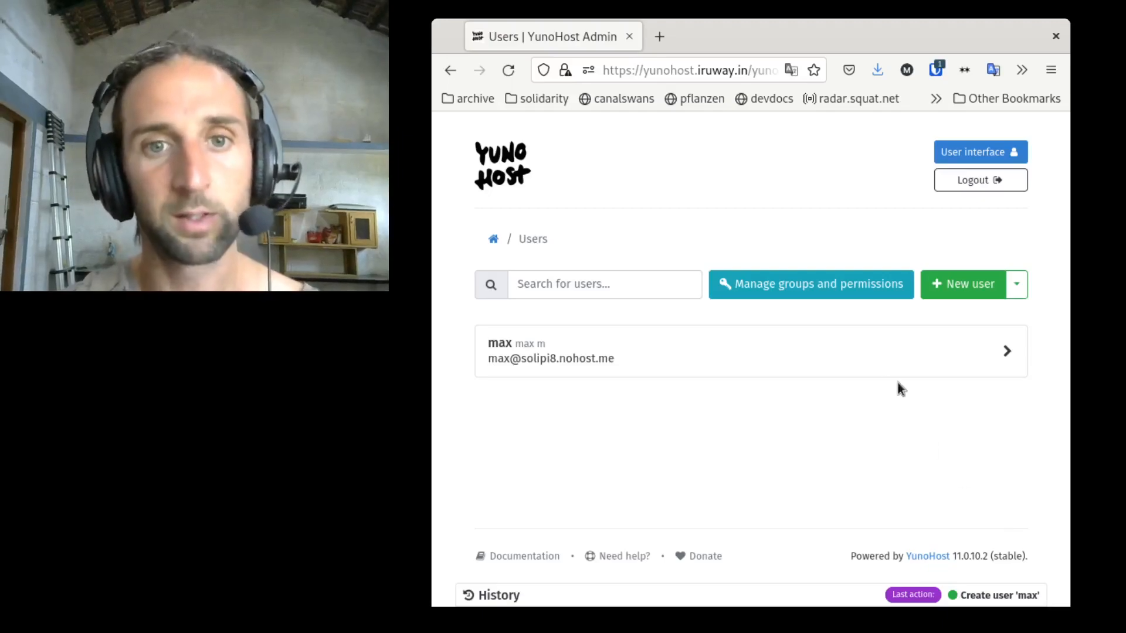
Step: Return to the application catalog, search for etherpad, and open the Etherpad MyPads install page
click(493, 239)
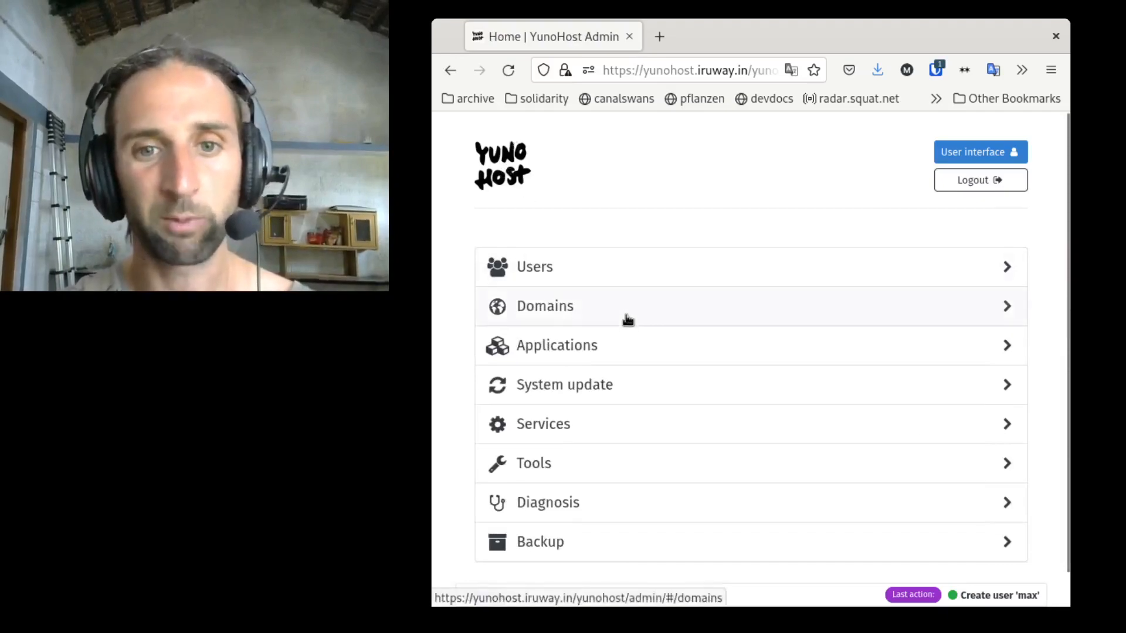
click(654, 350)
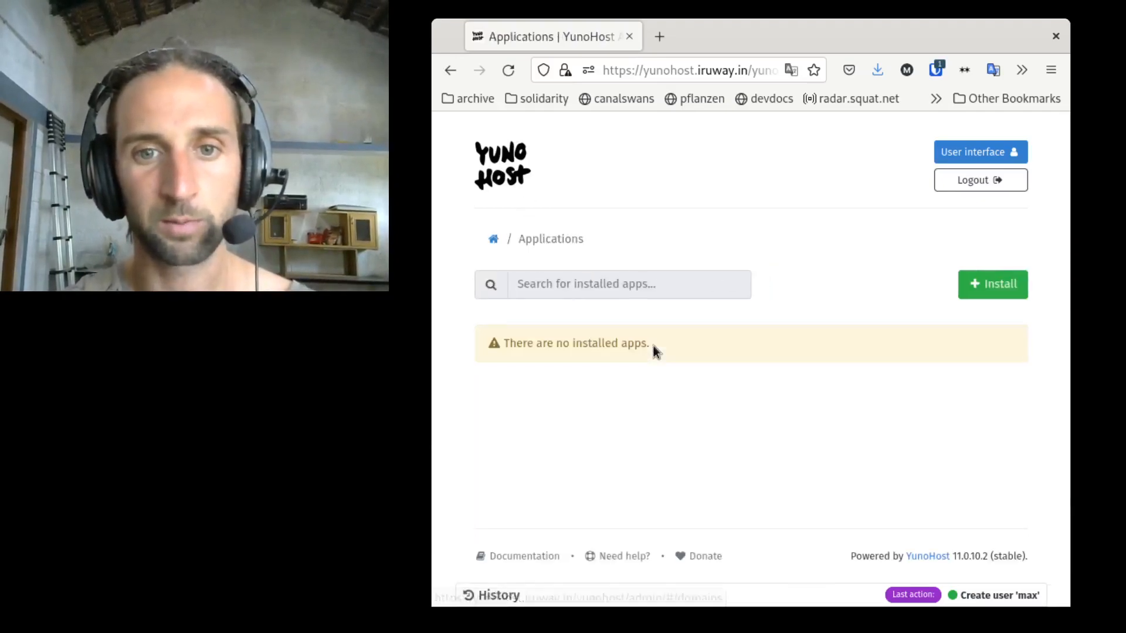
click(1004, 293)
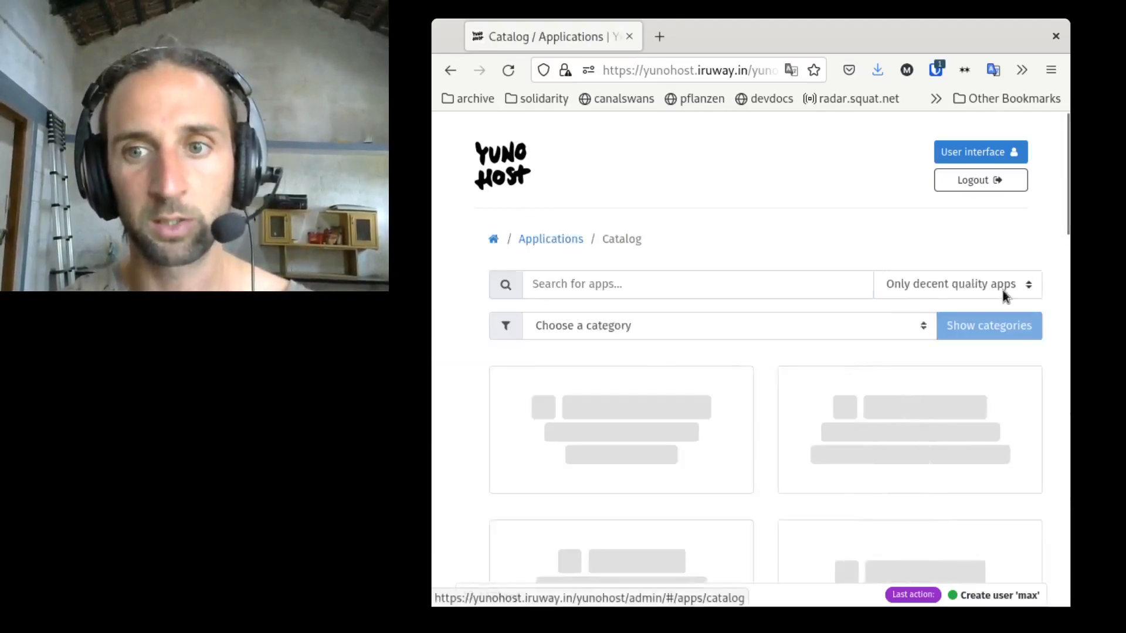
click(551, 286)
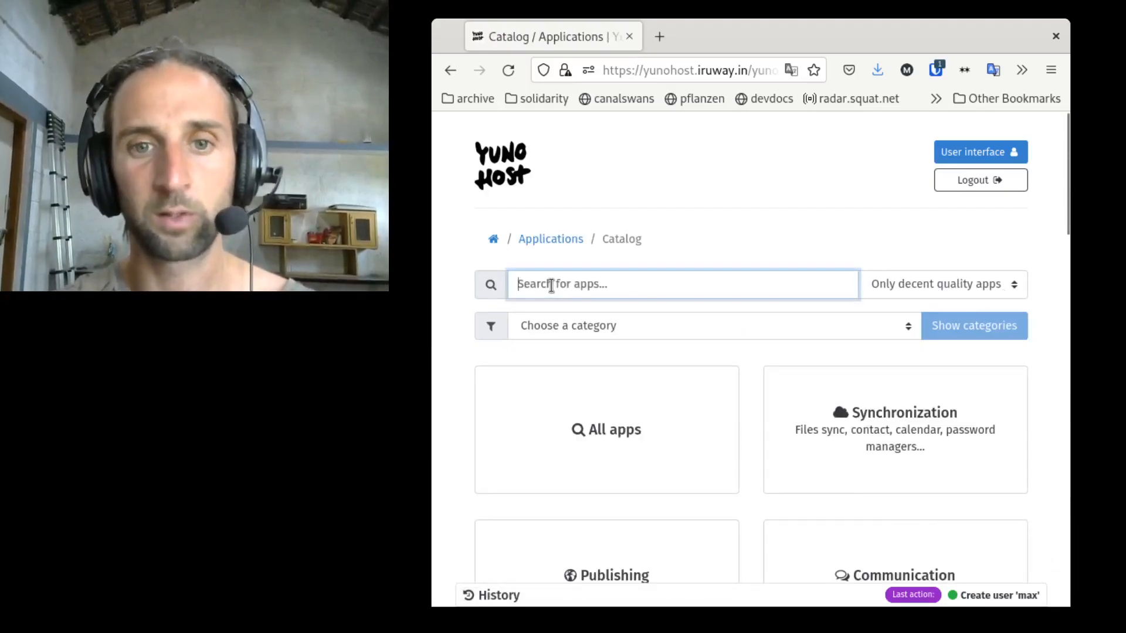
text(etherpad)
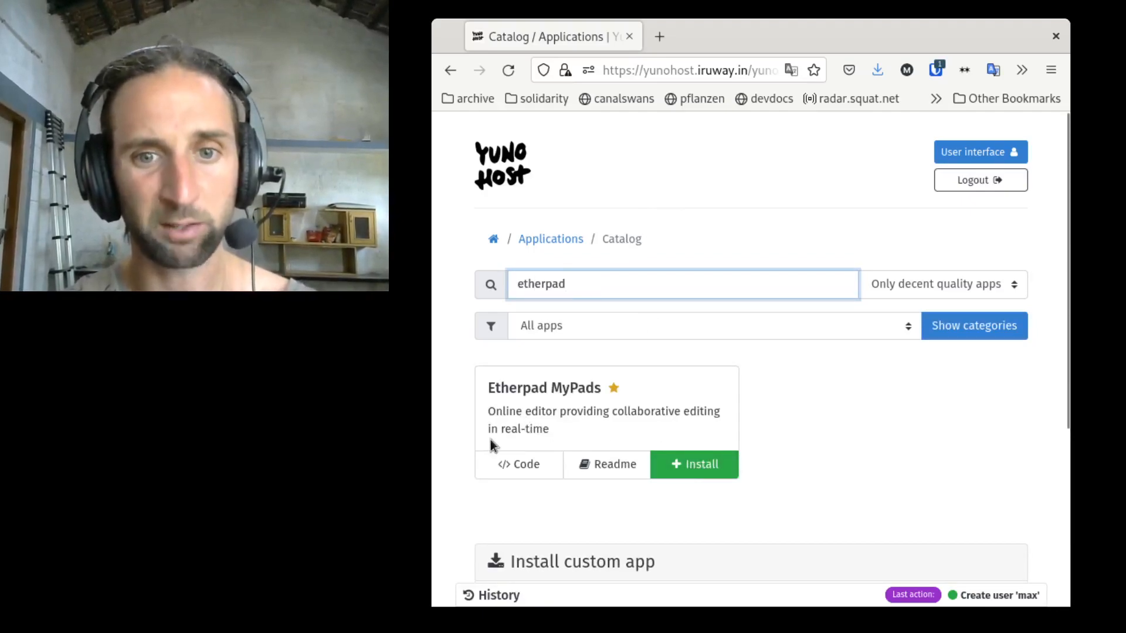
click(716, 466)
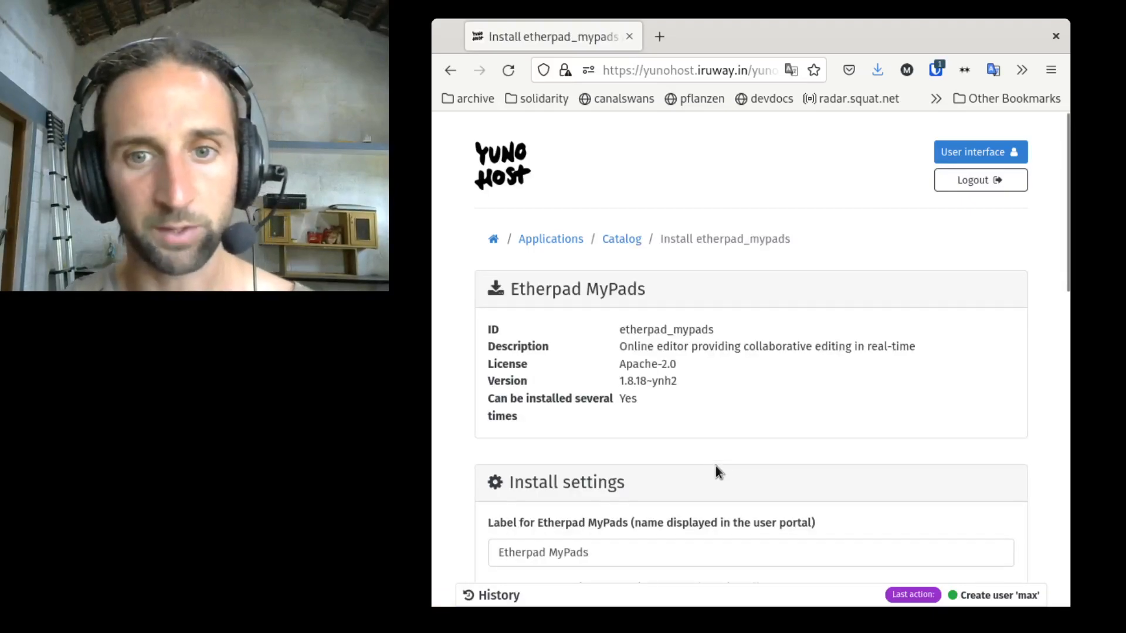
Step: Review the install settings: label, domain, URL path, anonymous access, language and administrator user
scroll(715, 465, down, 3)
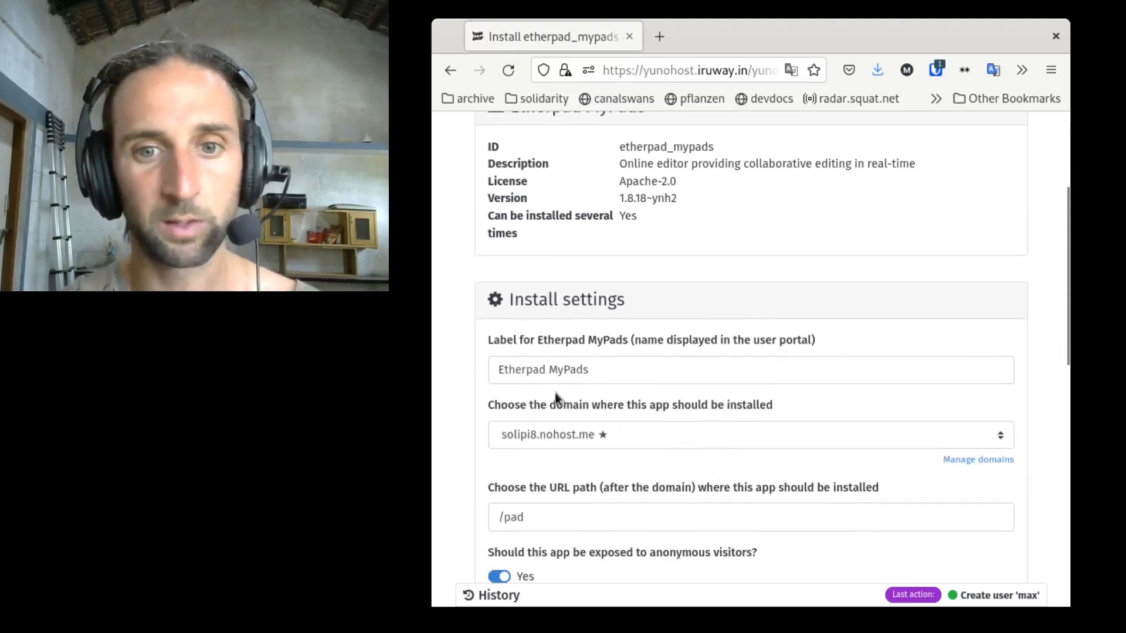
click(616, 368)
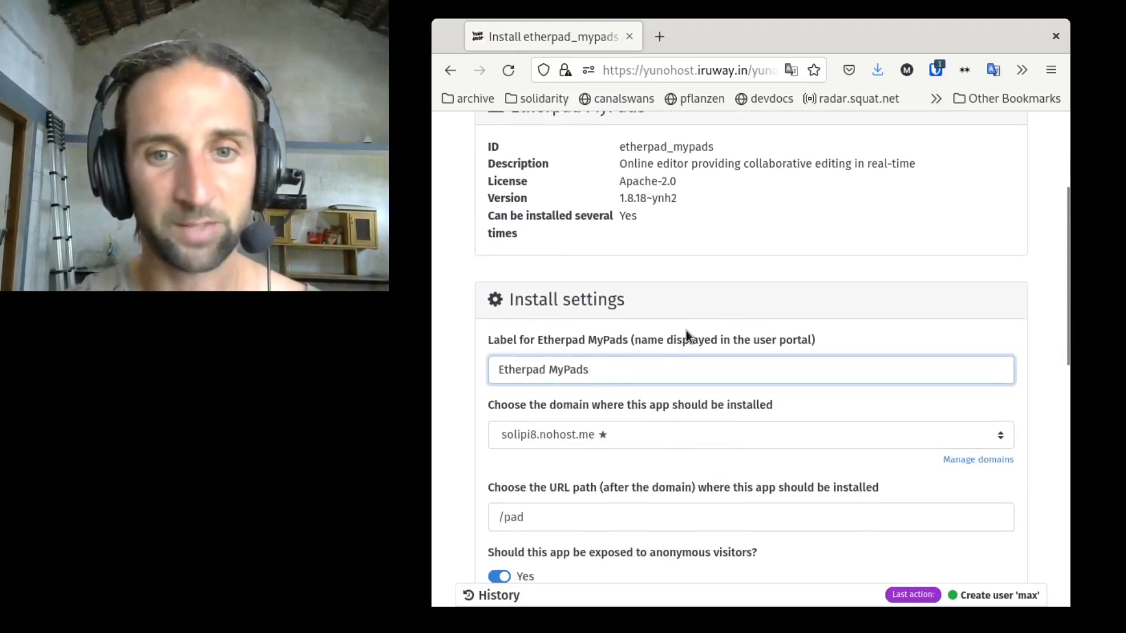
scroll(685, 333, down, 2)
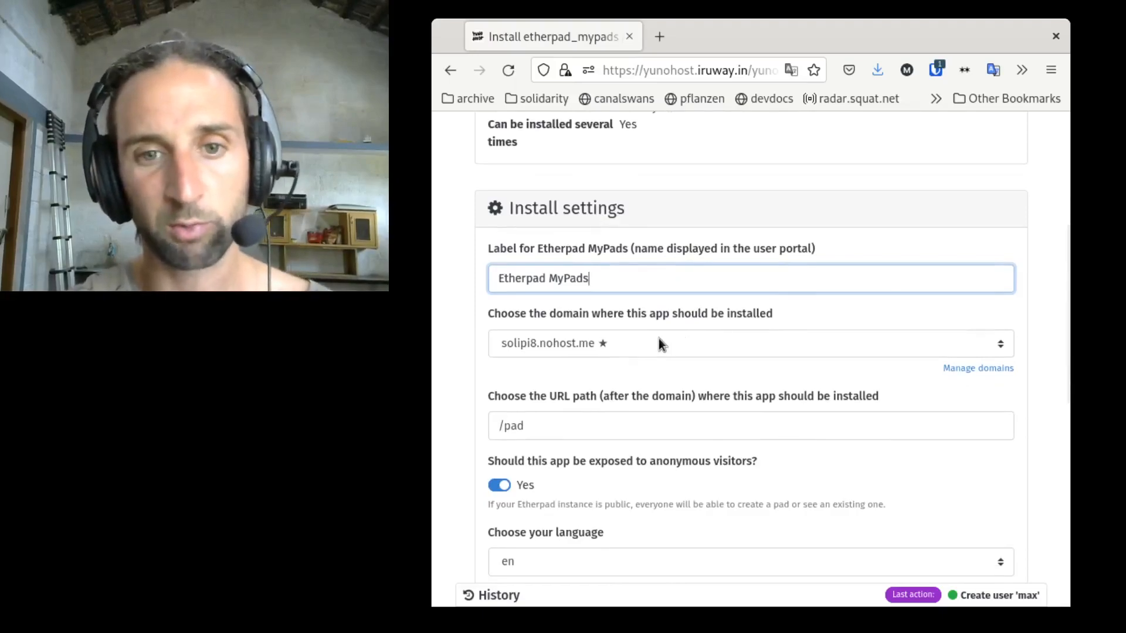
scroll(659, 339, down, 4)
scroll(560, 216, up, 2)
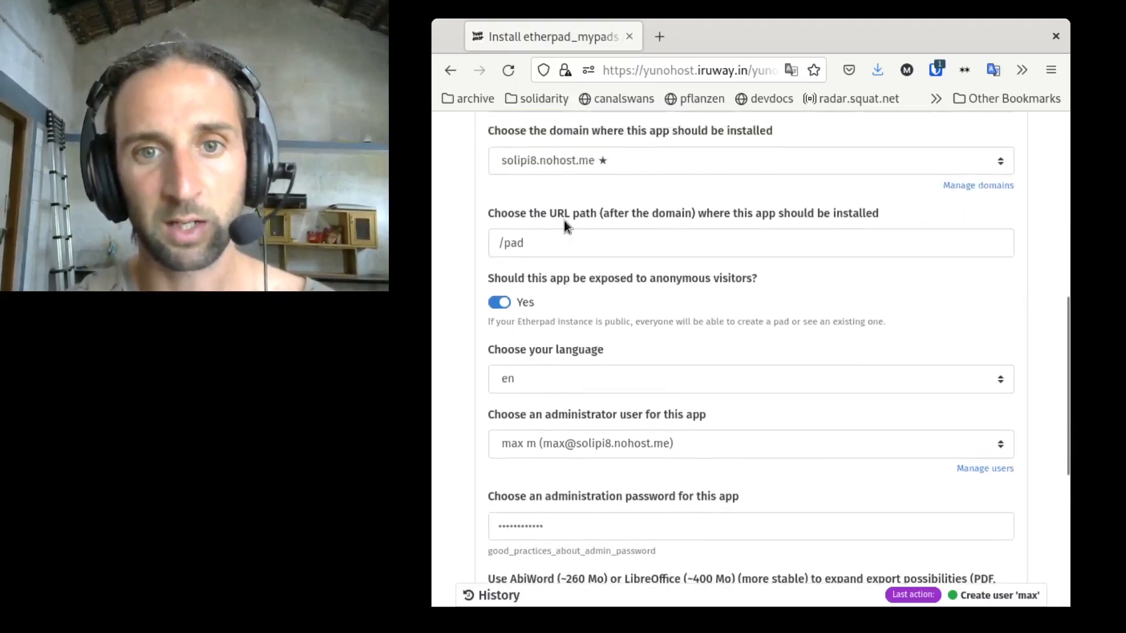
click(567, 243)
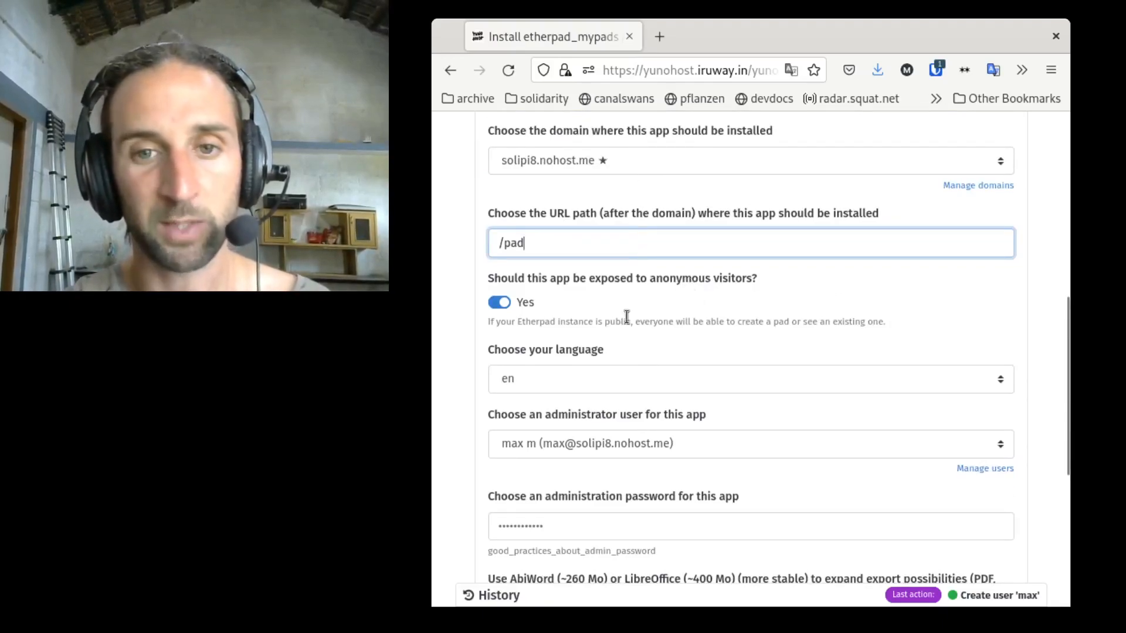
scroll(554, 301, up, 3)
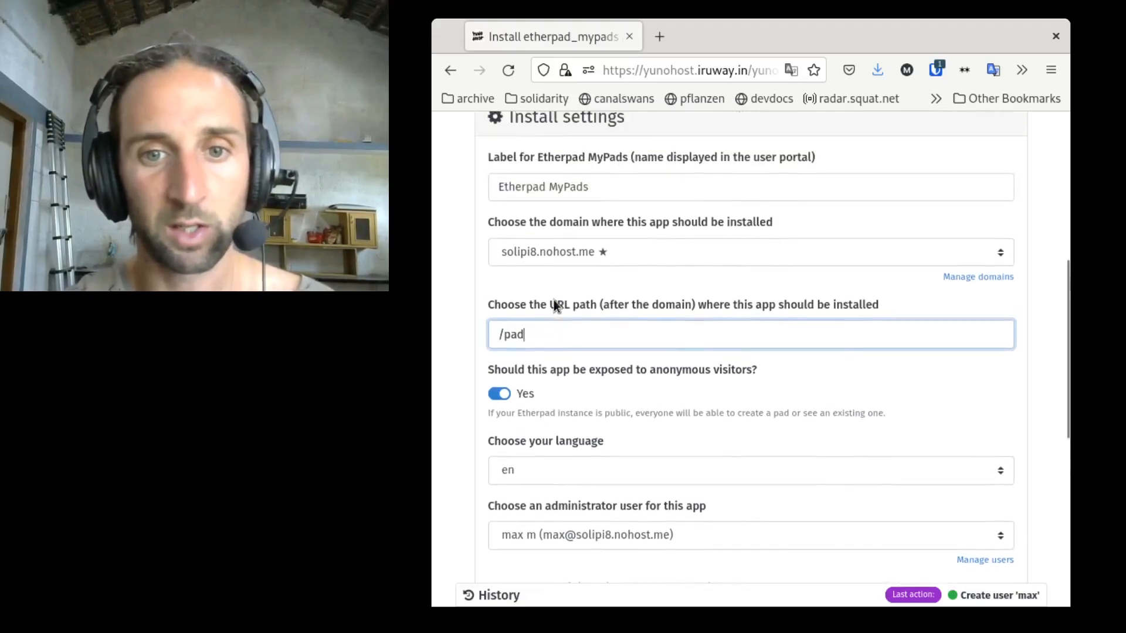
scroll(554, 300, down, 5)
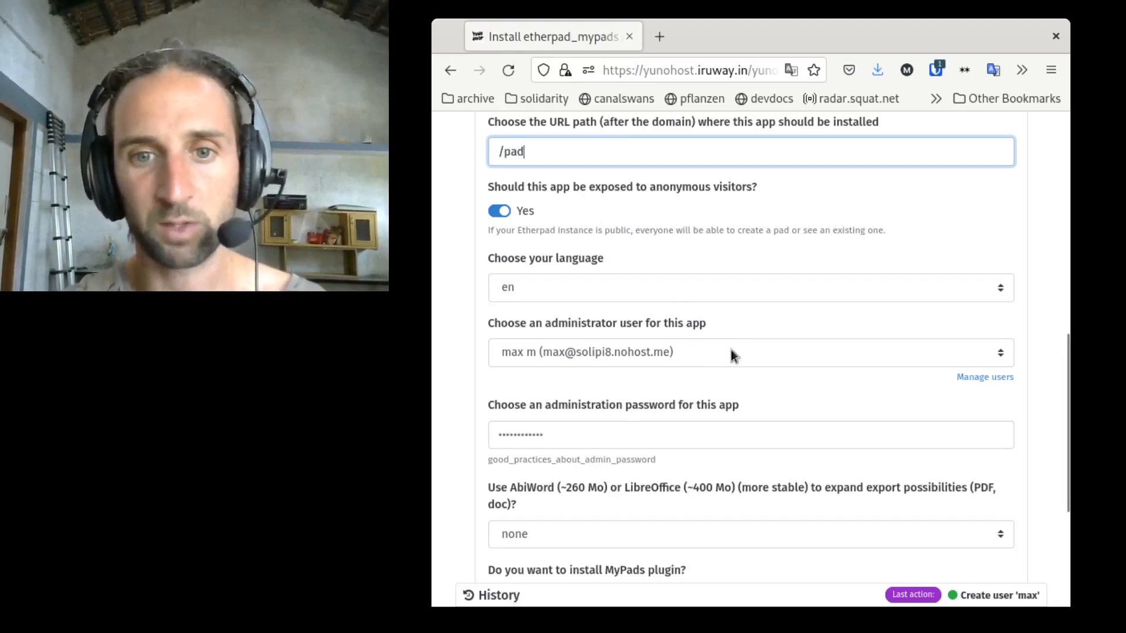
scroll(749, 360, down, 3)
Step: Paste the app's administration password into its field
click(645, 345)
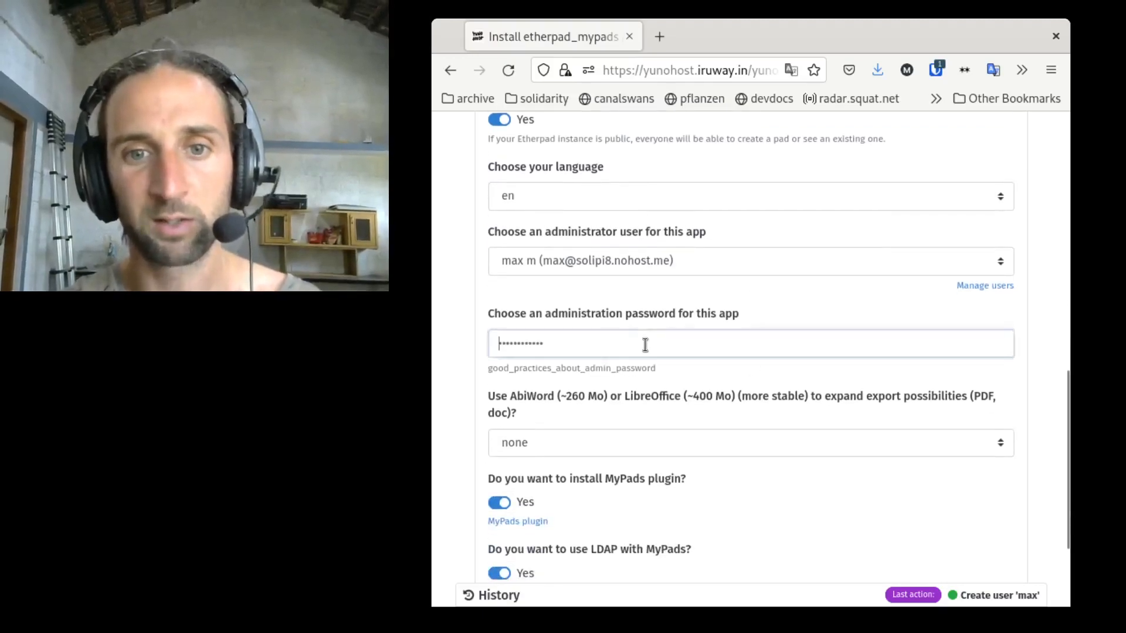
key(ctrl+v)
scroll(724, 370, down, 1)
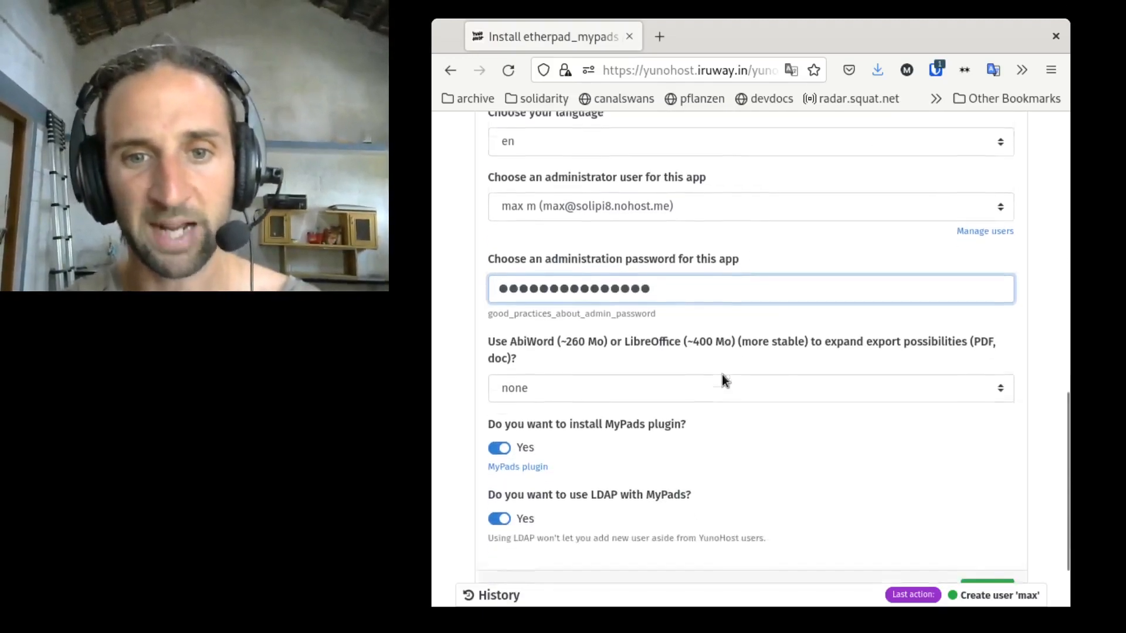
Step: Try to install the app with the current install settings
scroll(723, 376, down, 1)
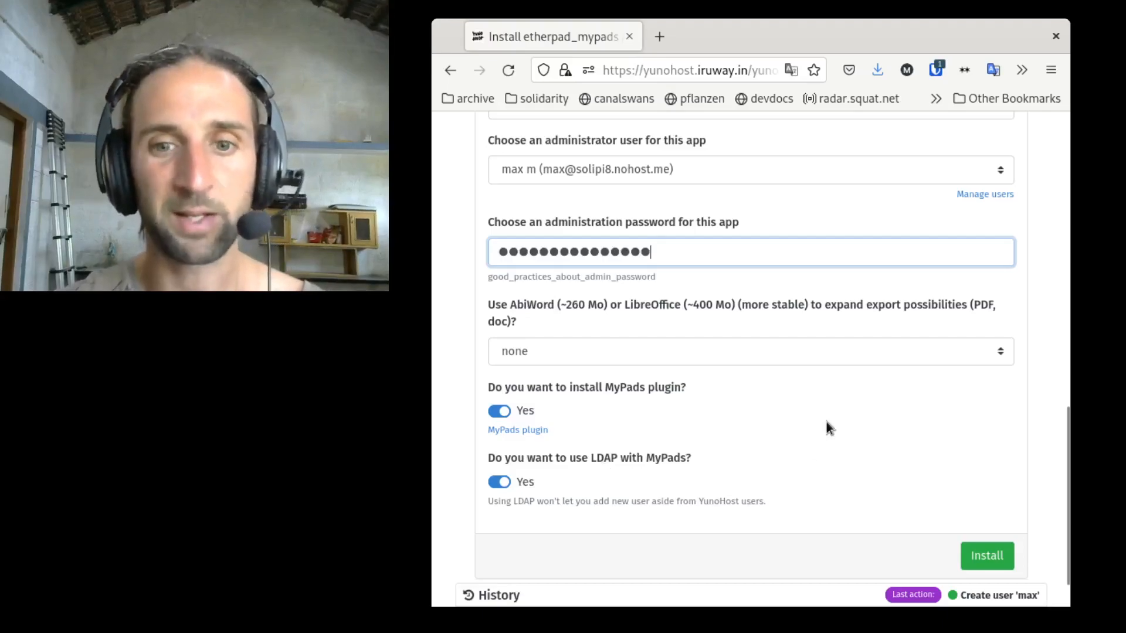
scroll(845, 417, up, 8)
scroll(899, 391, up, 5)
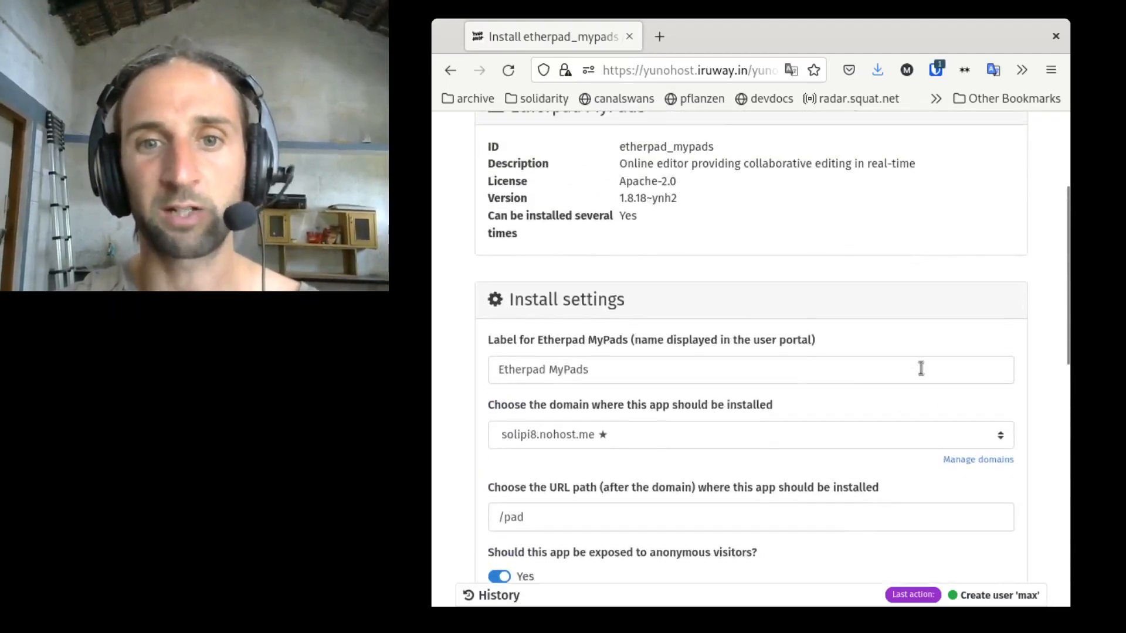
scroll(920, 368, down, 8)
scroll(921, 368, down, 5)
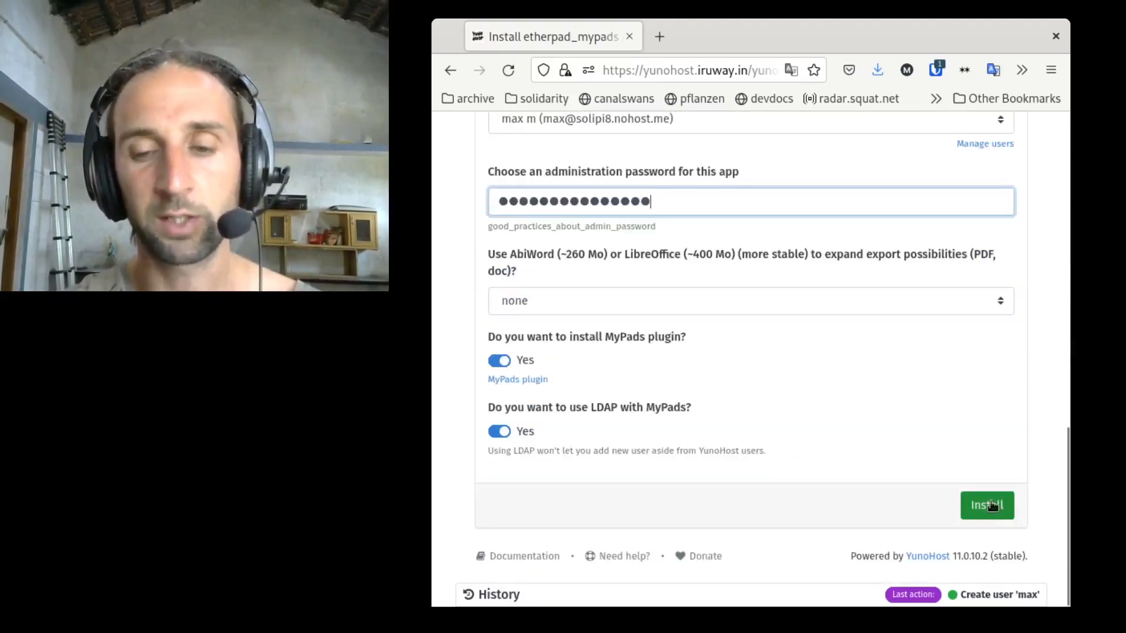
click(984, 520)
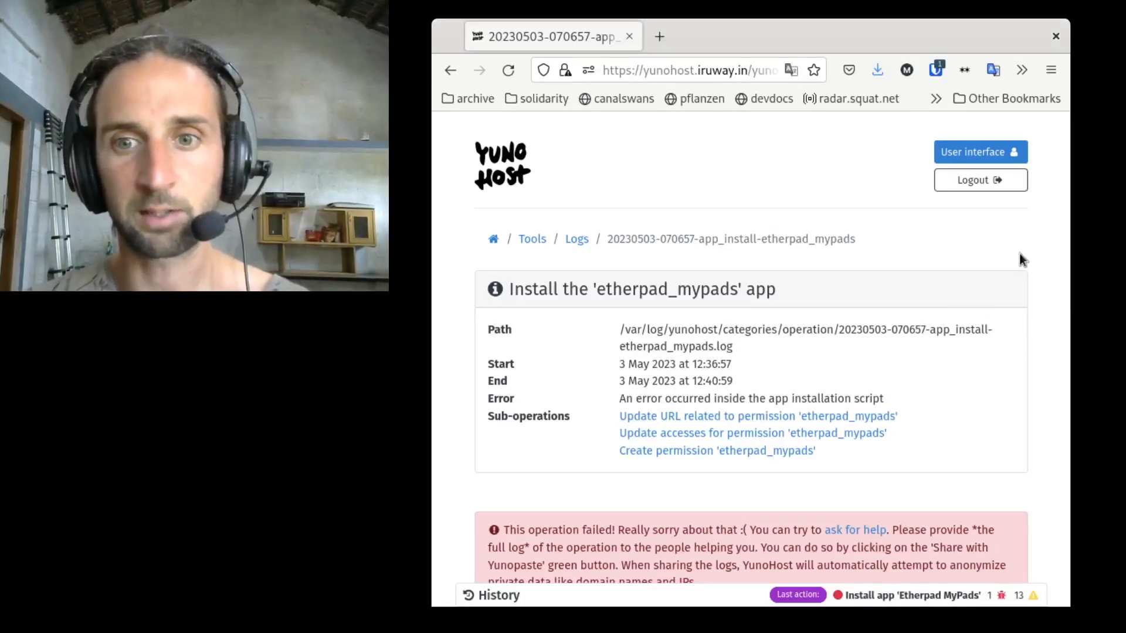
Step: Examine the failed installation's operation details and log output for the error
scroll(975, 334, down, 3)
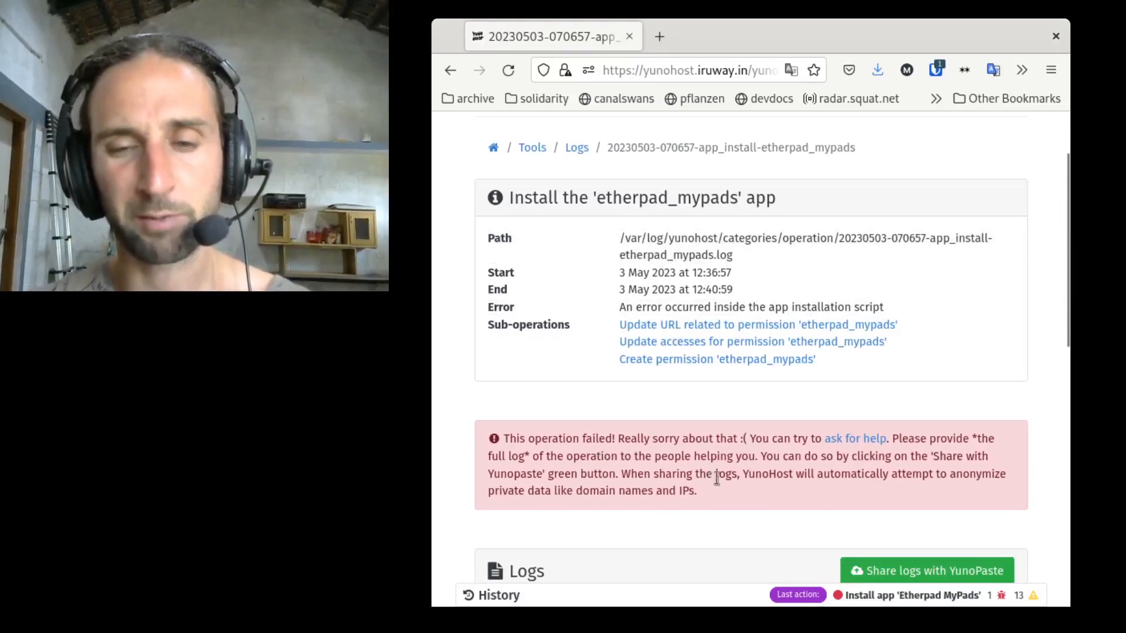
scroll(802, 478, down, 3)
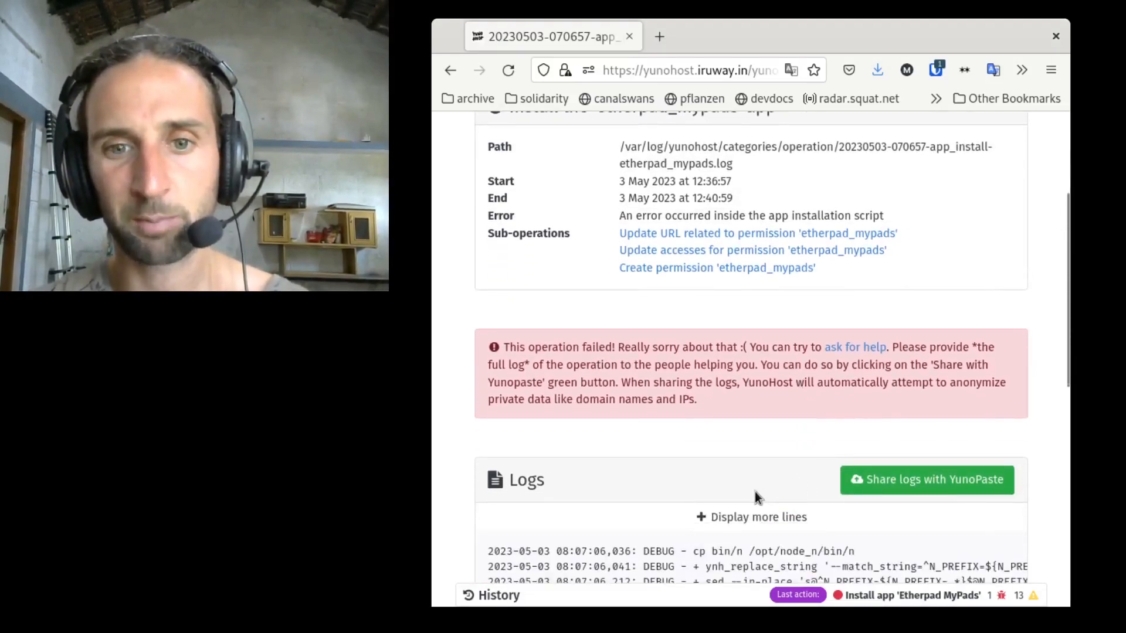
scroll(756, 498, down, 12)
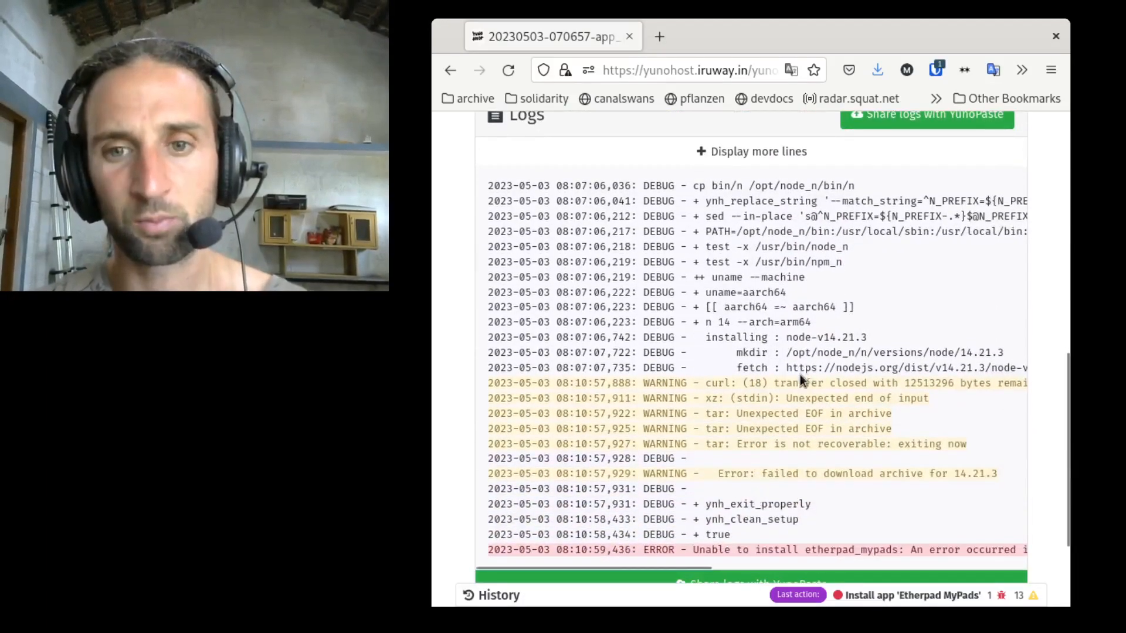
scroll(792, 404, down, 3)
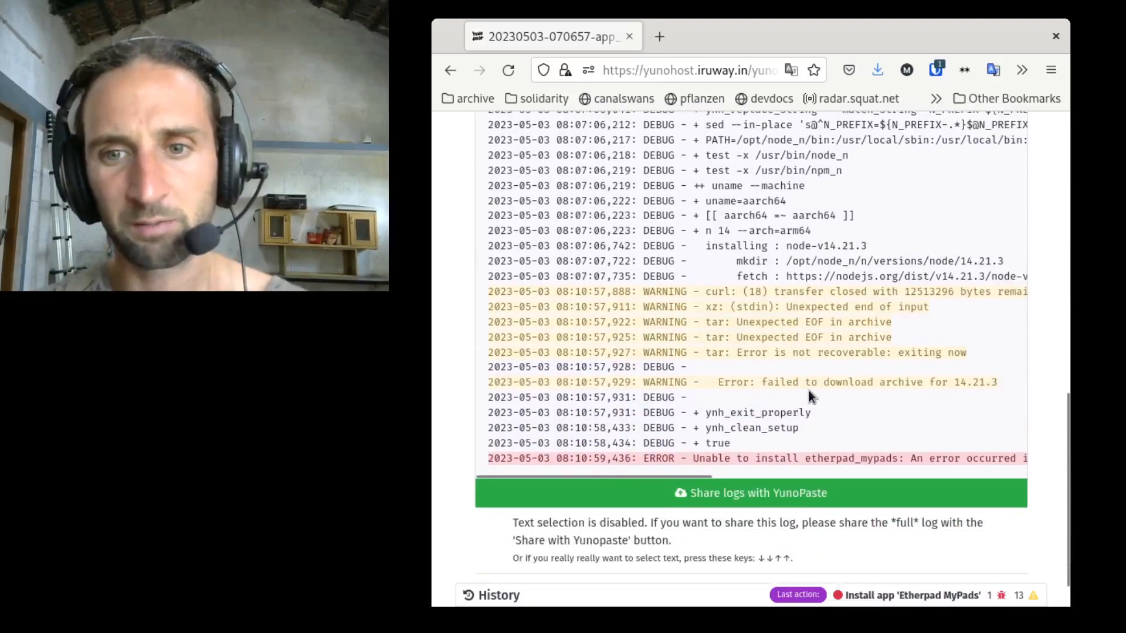
scroll(945, 399, right, 5)
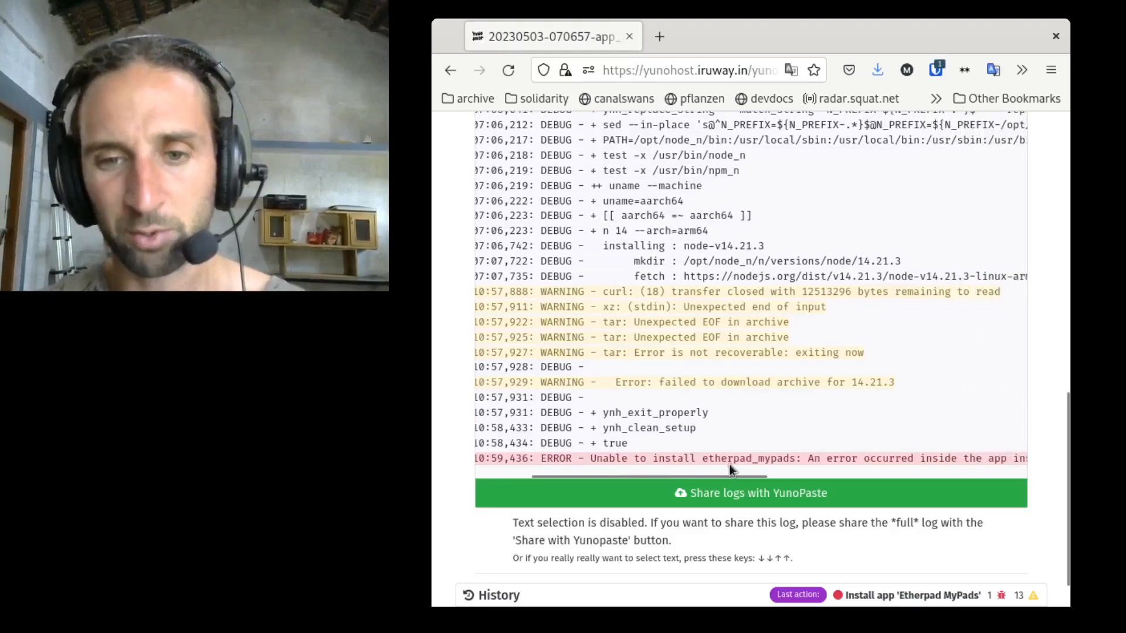
scroll(767, 464, right, 5)
scroll(767, 461, left, 6)
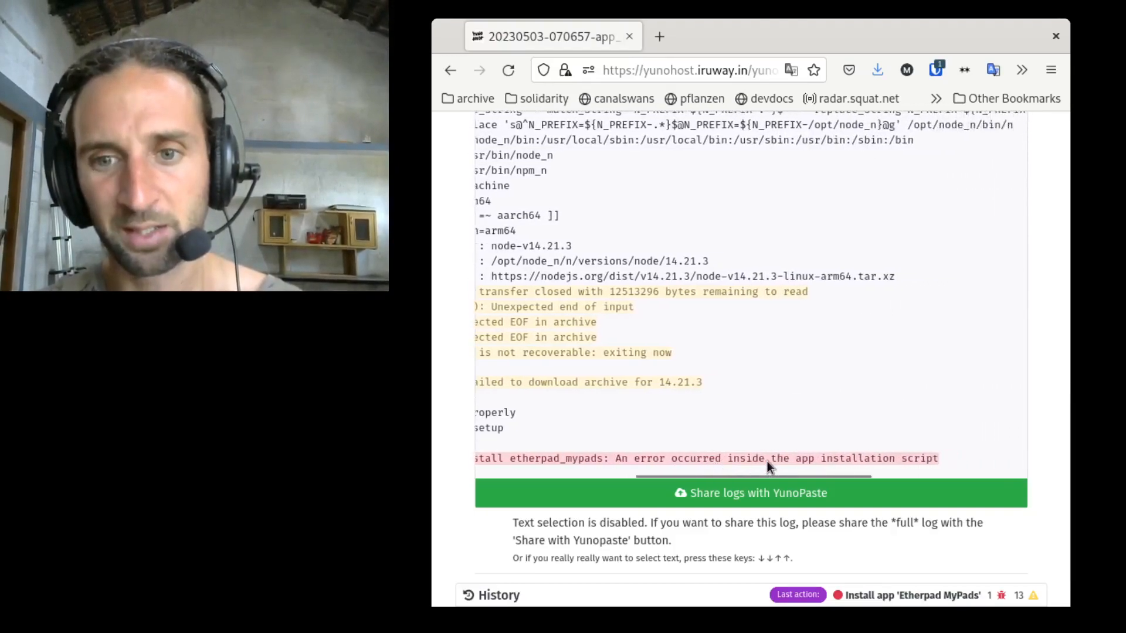
scroll(767, 461, left, 4)
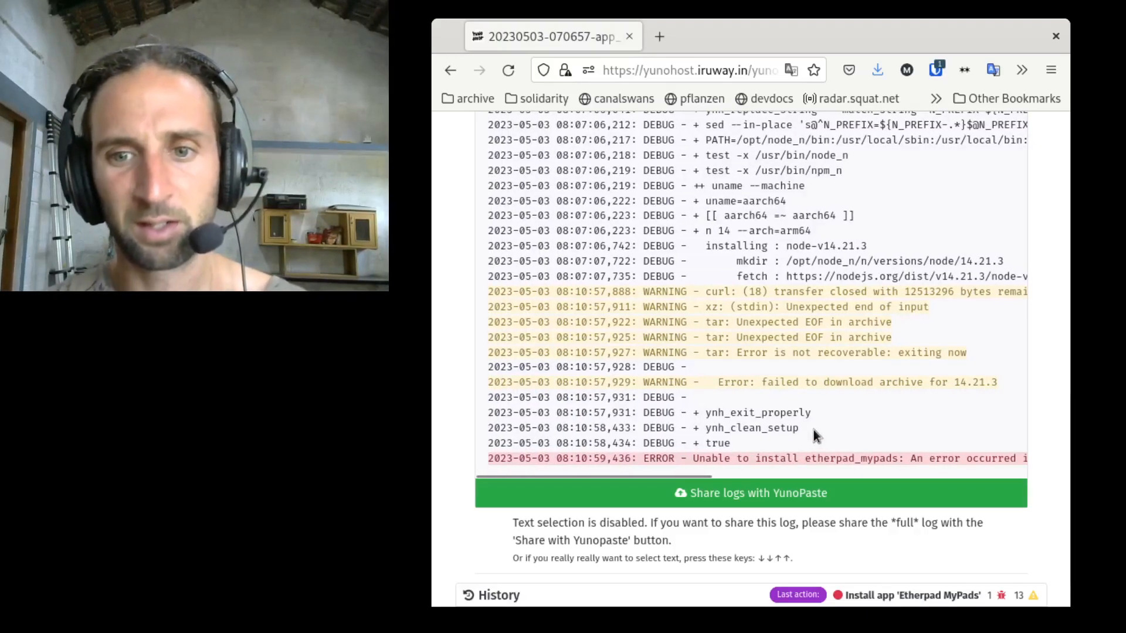
scroll(814, 431, right, 2)
scroll(814, 431, left, 2)
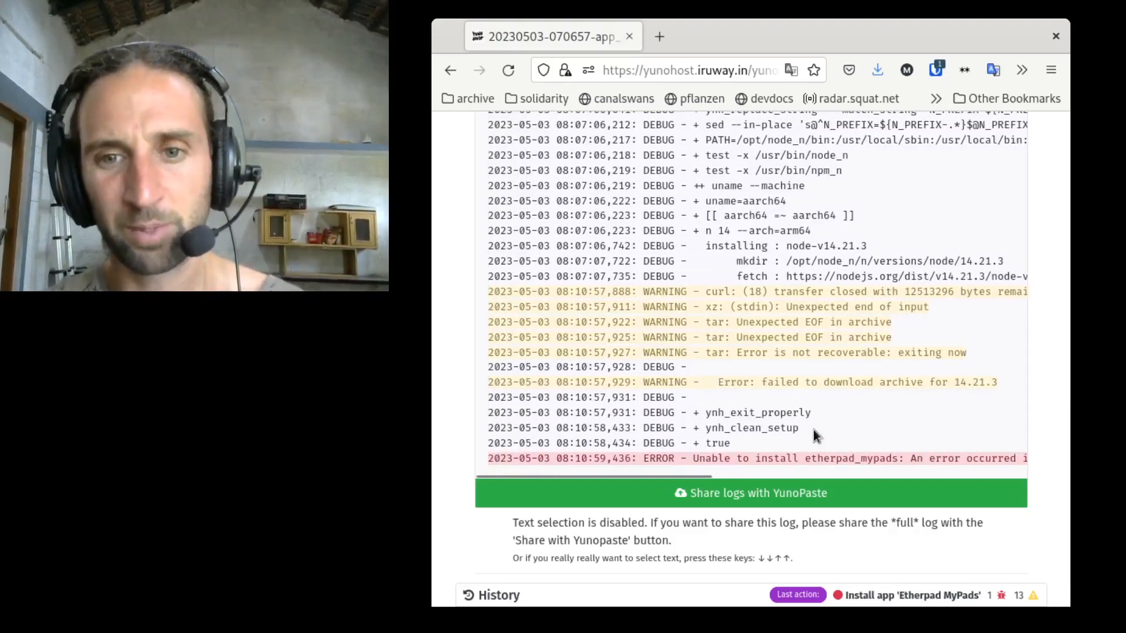
scroll(816, 430, down, 1)
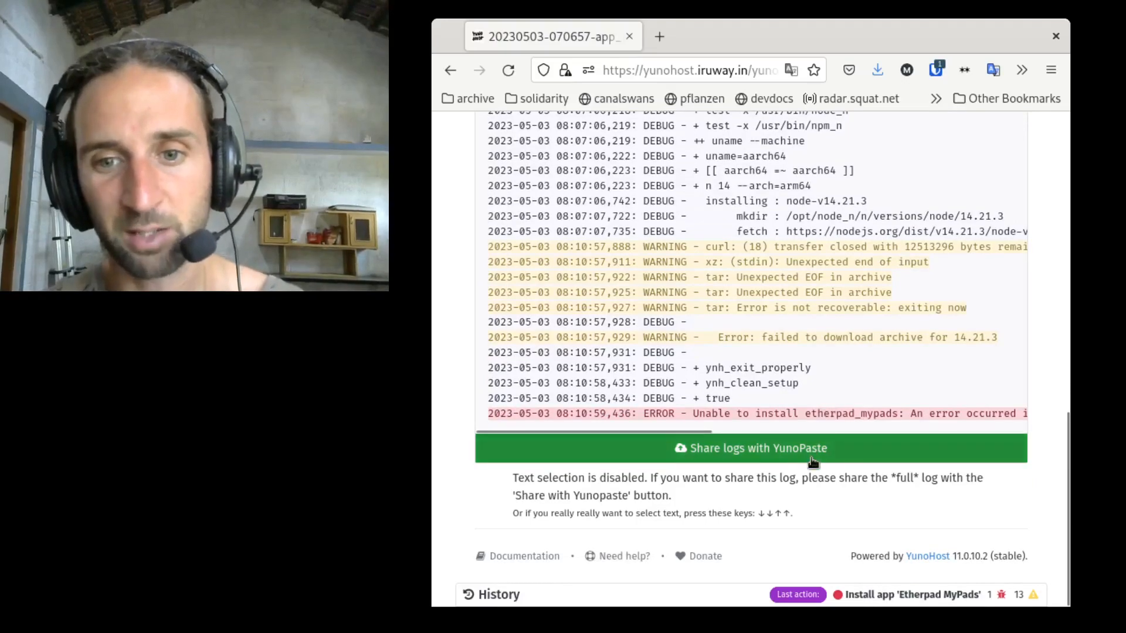
scroll(812, 462, up, 4)
scroll(811, 458, up, 6)
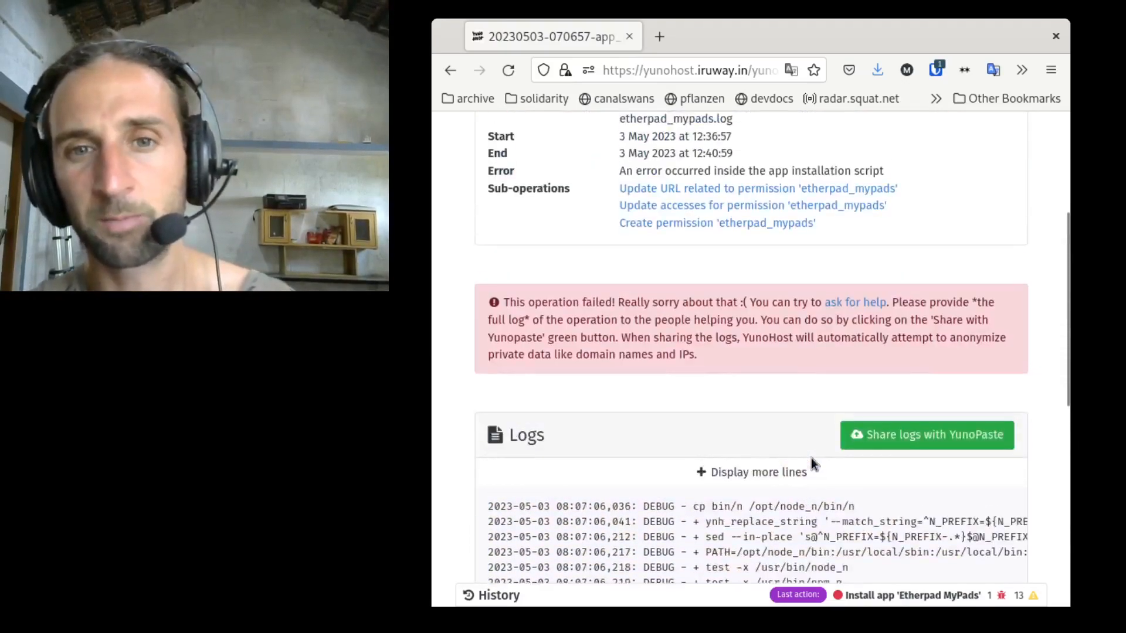
scroll(811, 459, up, 4)
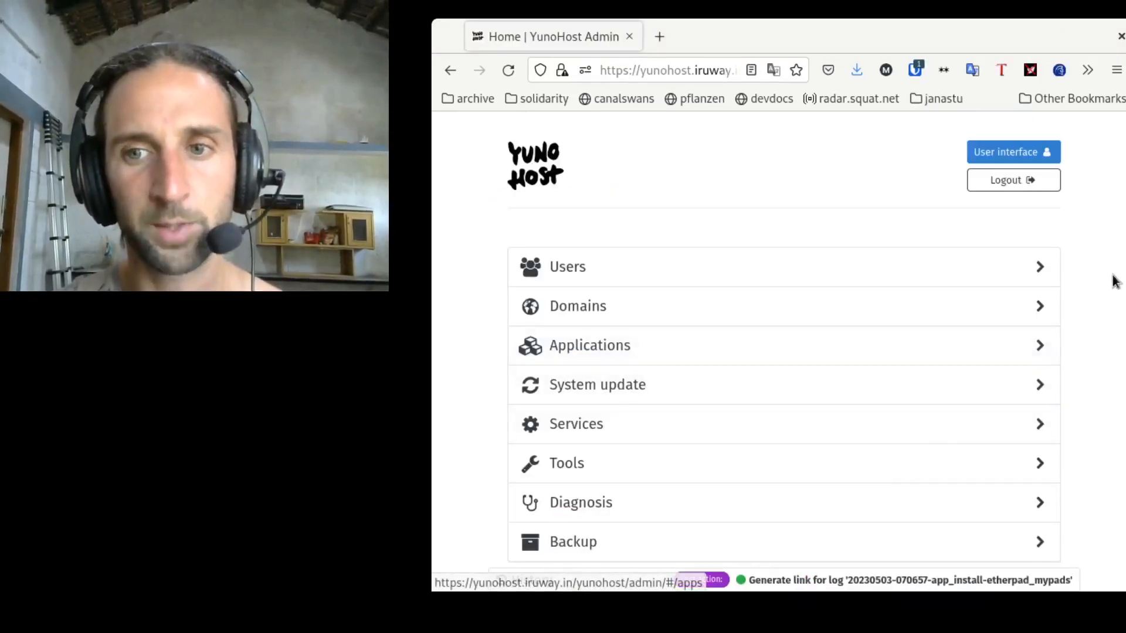
Step: Go back to the applications catalog, search for etherpad, and open the Etherpad MyPads install page
click(795, 353)
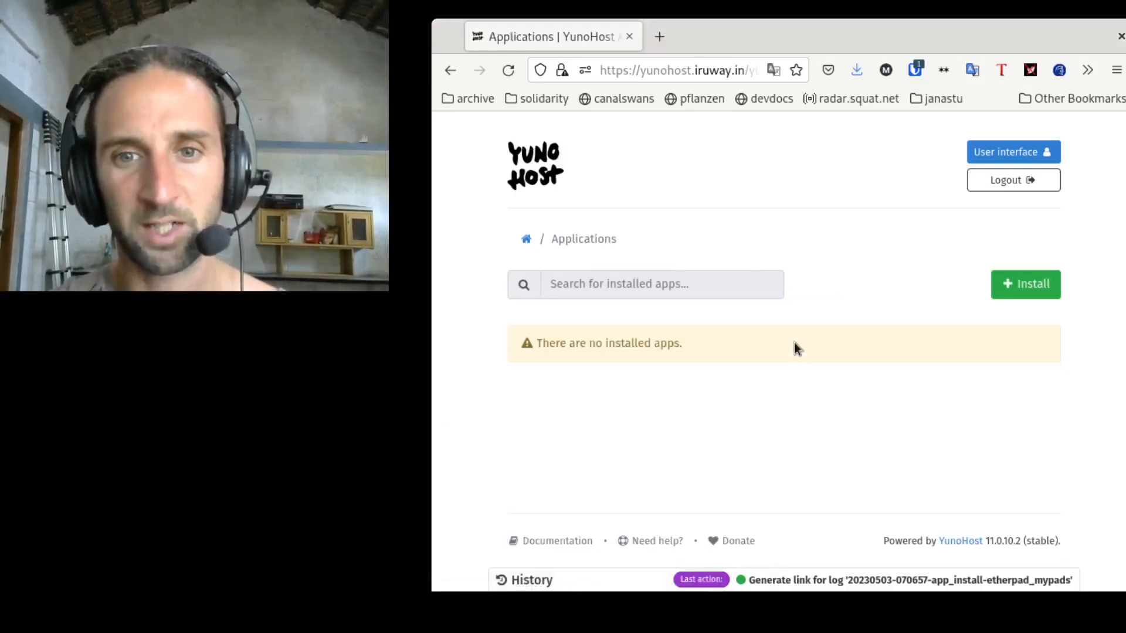
click(1024, 284)
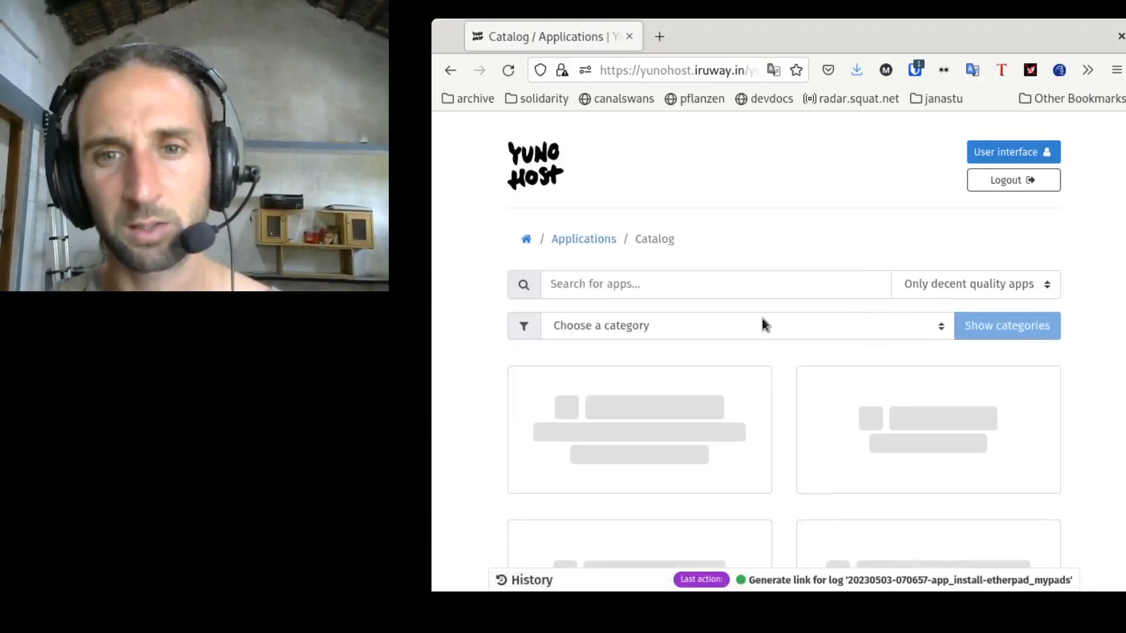
click(681, 296)
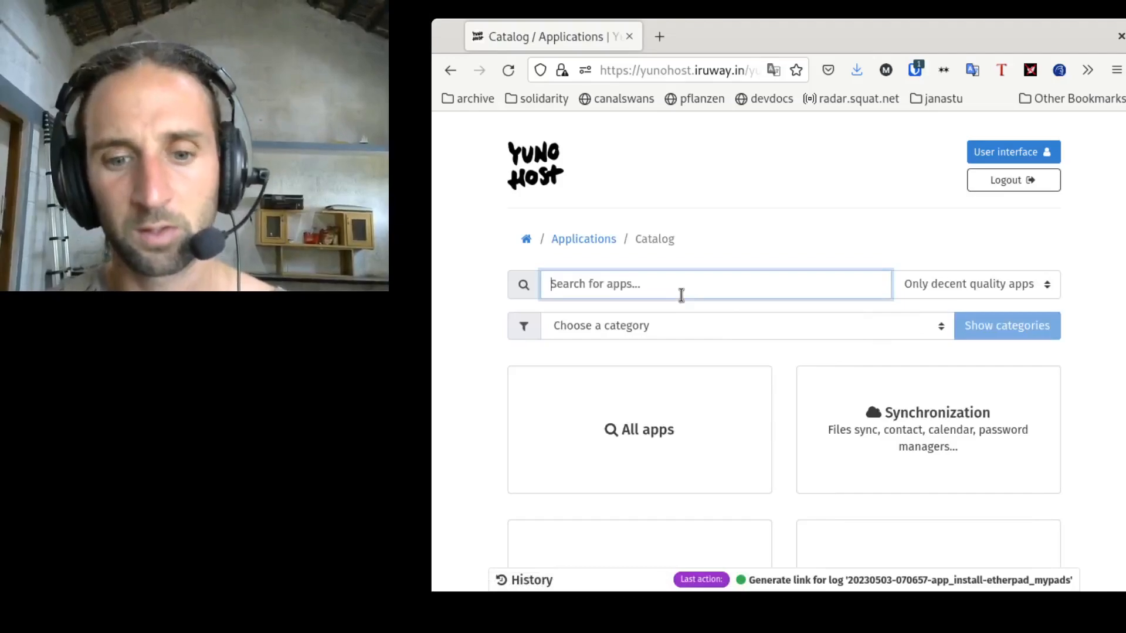
text(etherpad)
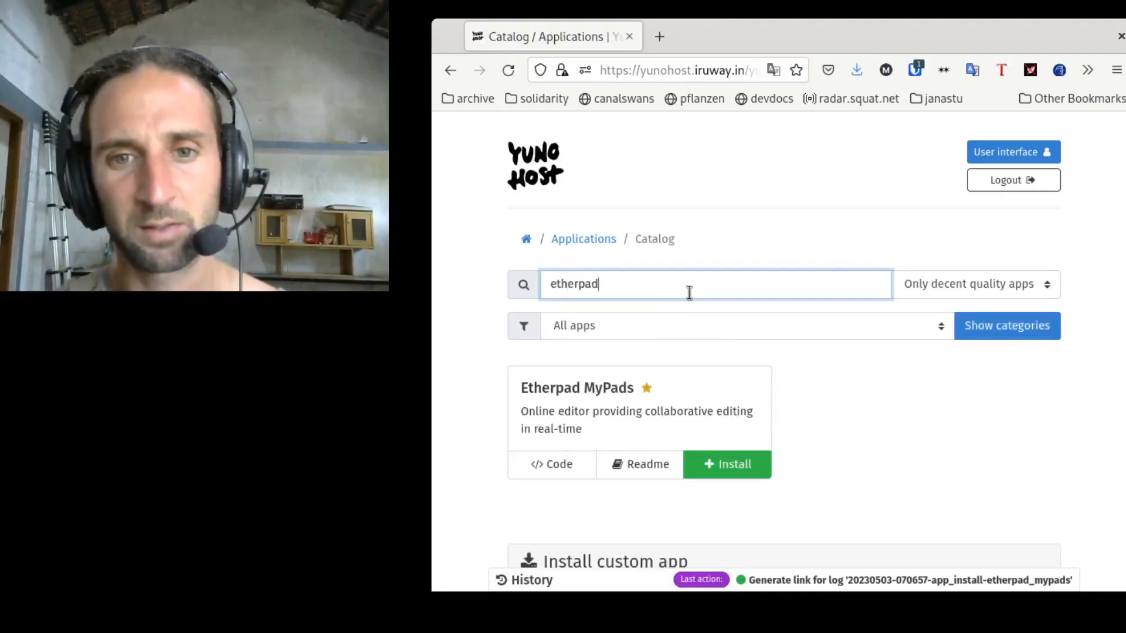
click(730, 467)
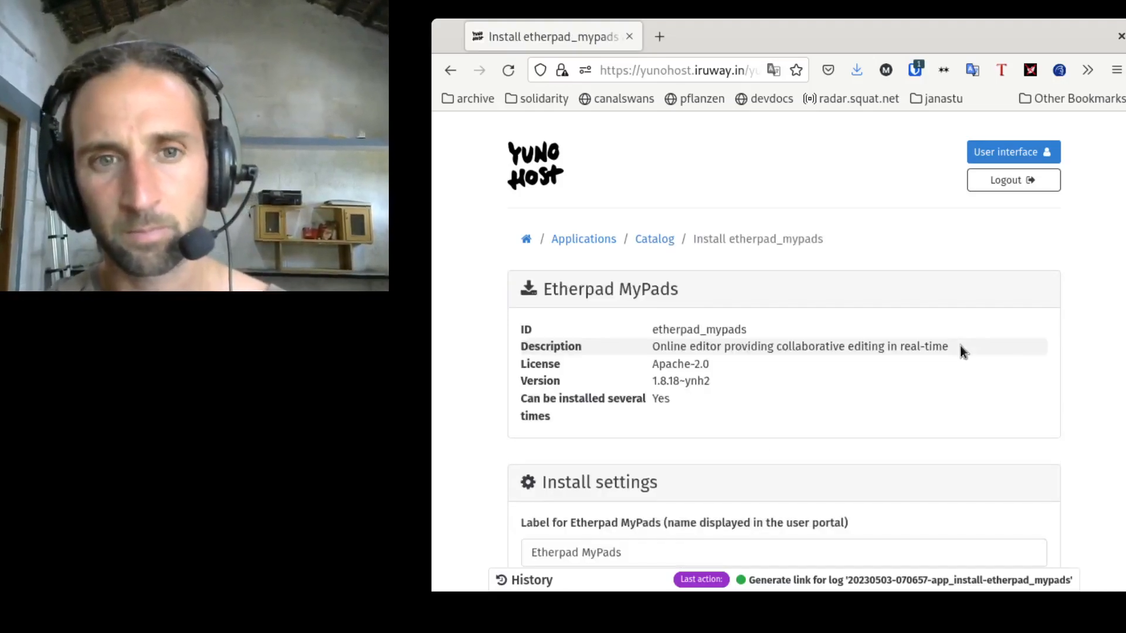
Step: Fill the administration password field again by pasting the password from the password manager
scroll(960, 346, down, 4)
scroll(960, 347, down, 2)
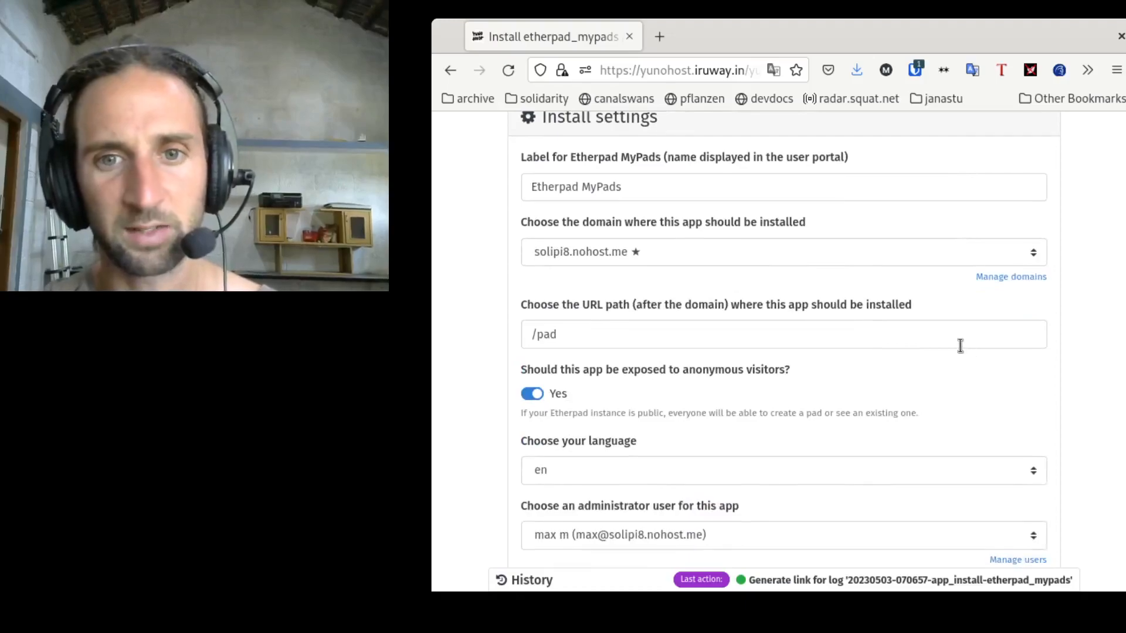
scroll(960, 346, down, 5)
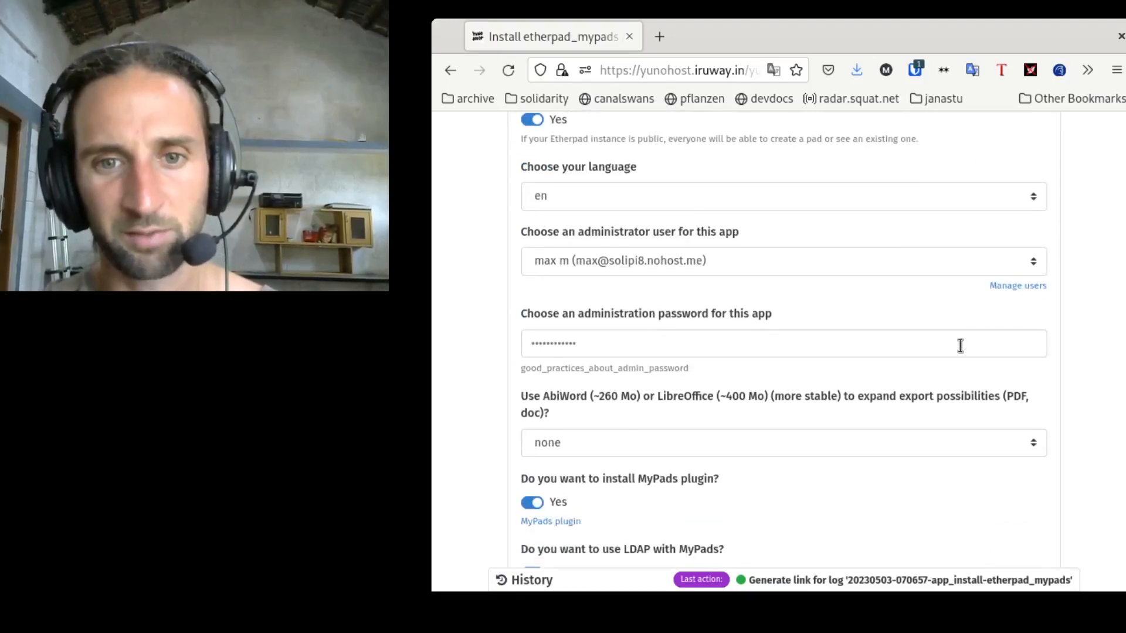
click(960, 346)
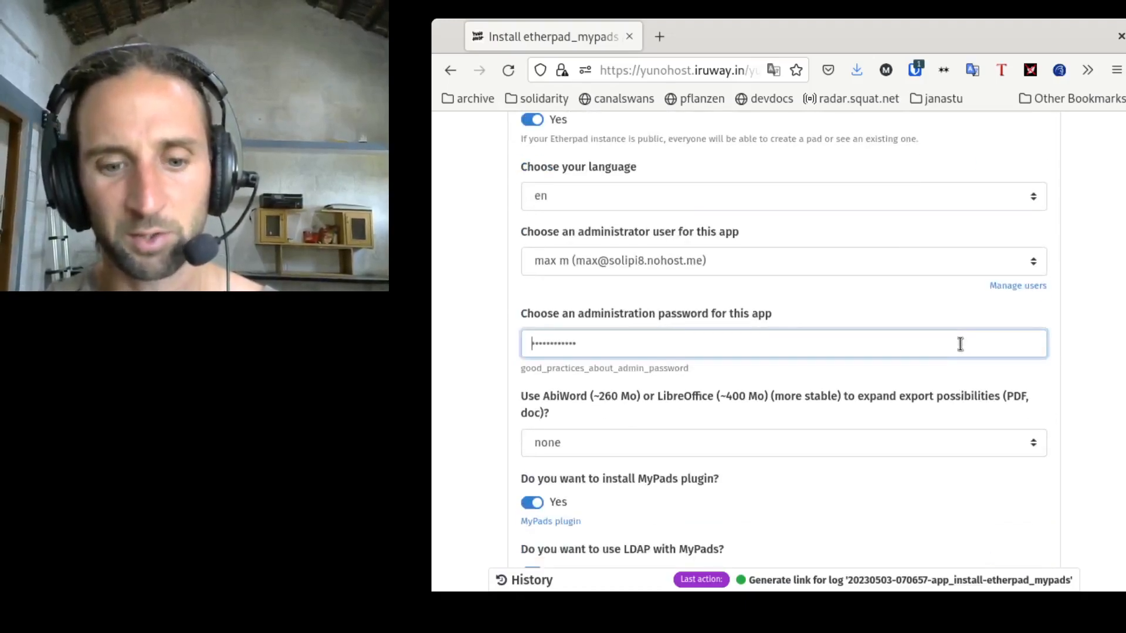
click(921, 73)
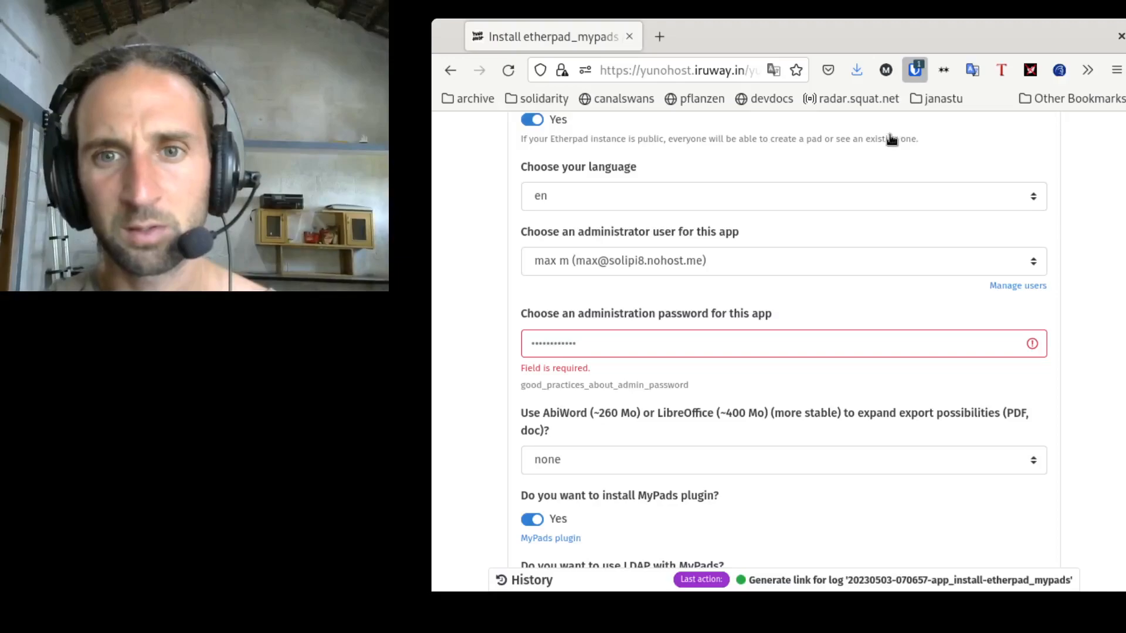
click(949, 342)
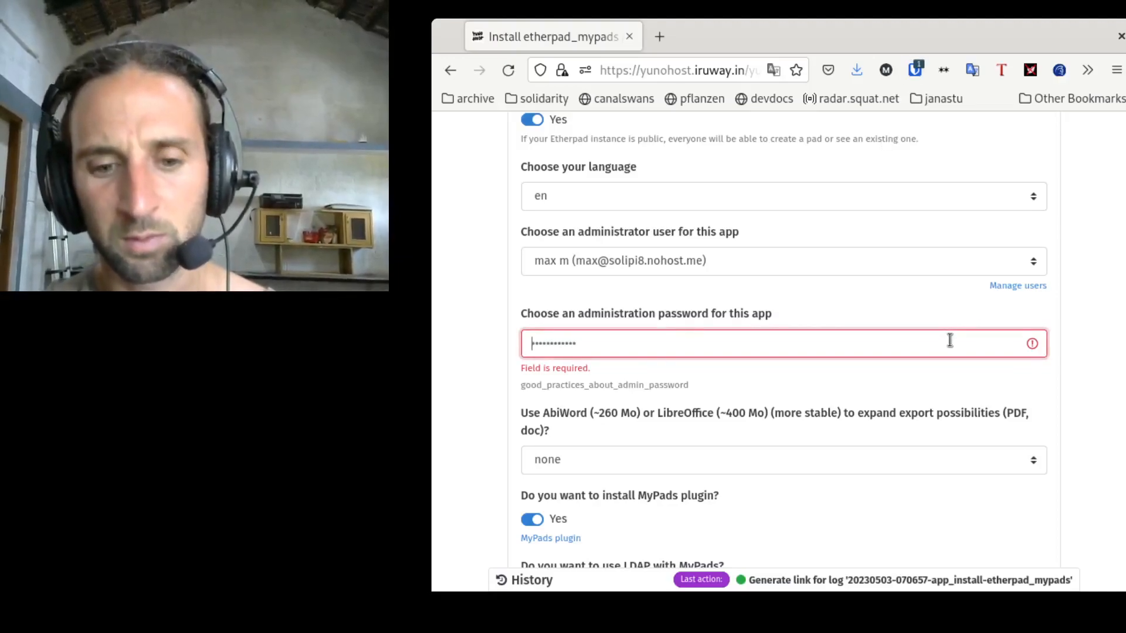
key(ctrl+v)
Step: Disable the MyPads plugin option and install the app
scroll(951, 389, down, 3)
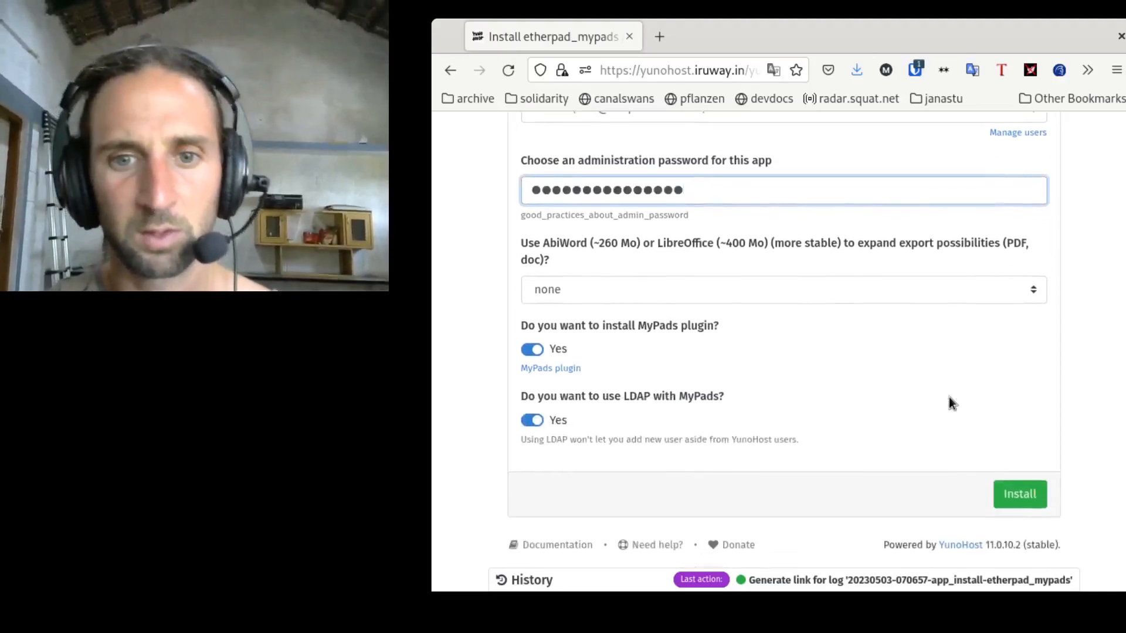
click(532, 346)
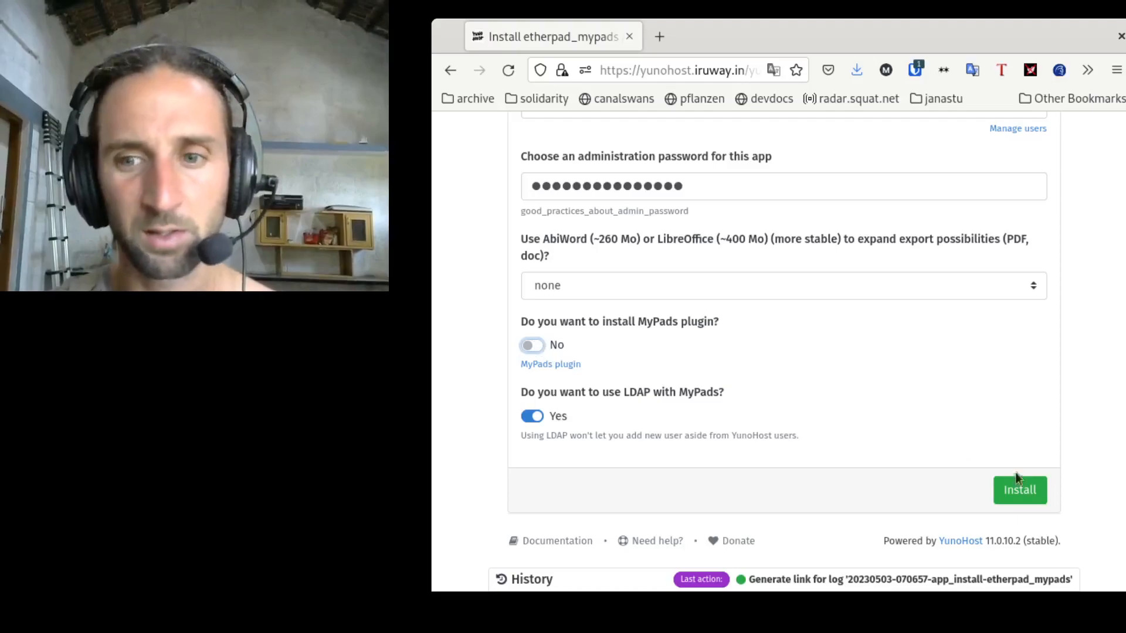
click(1028, 488)
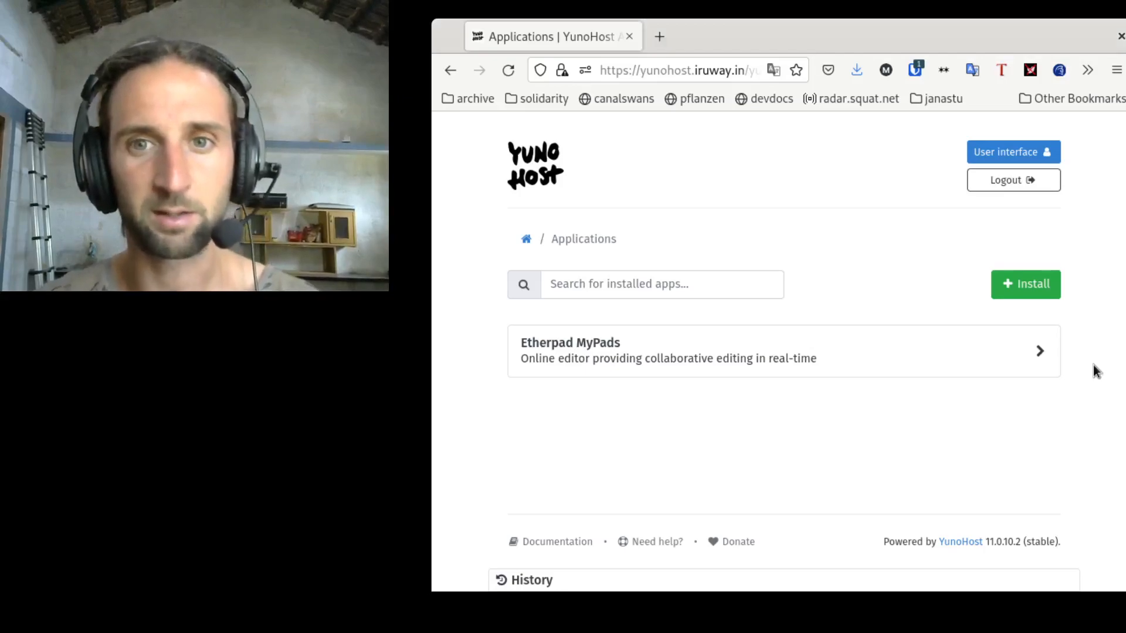
Step: Reload the applications list, open the installed Etherpad MyPads app, and review its details and operations
click(541, 162)
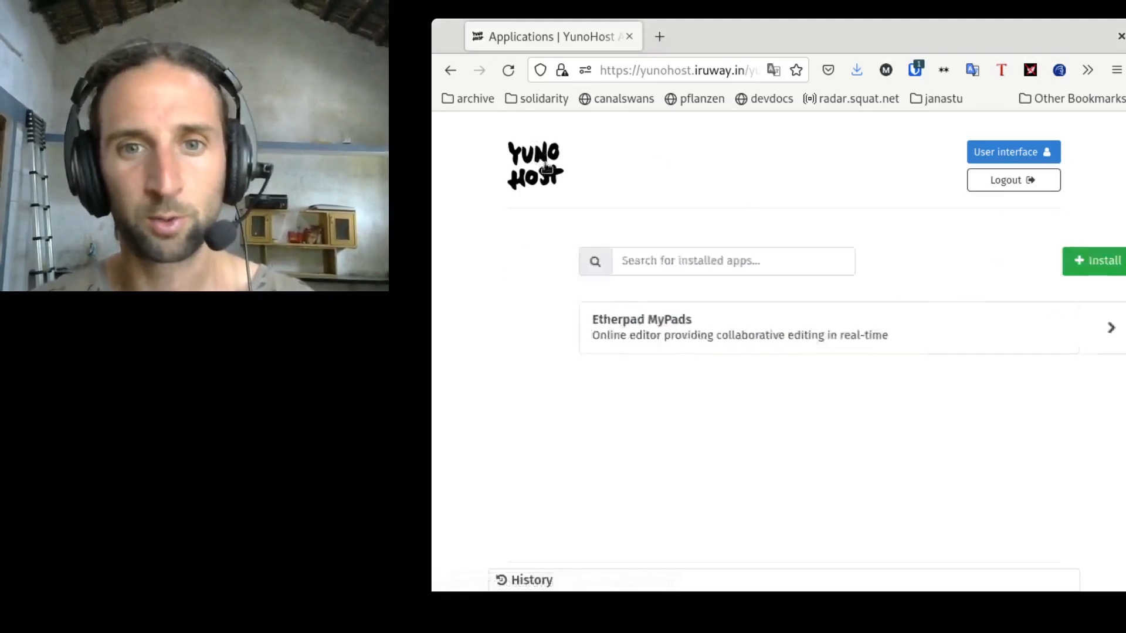
click(607, 345)
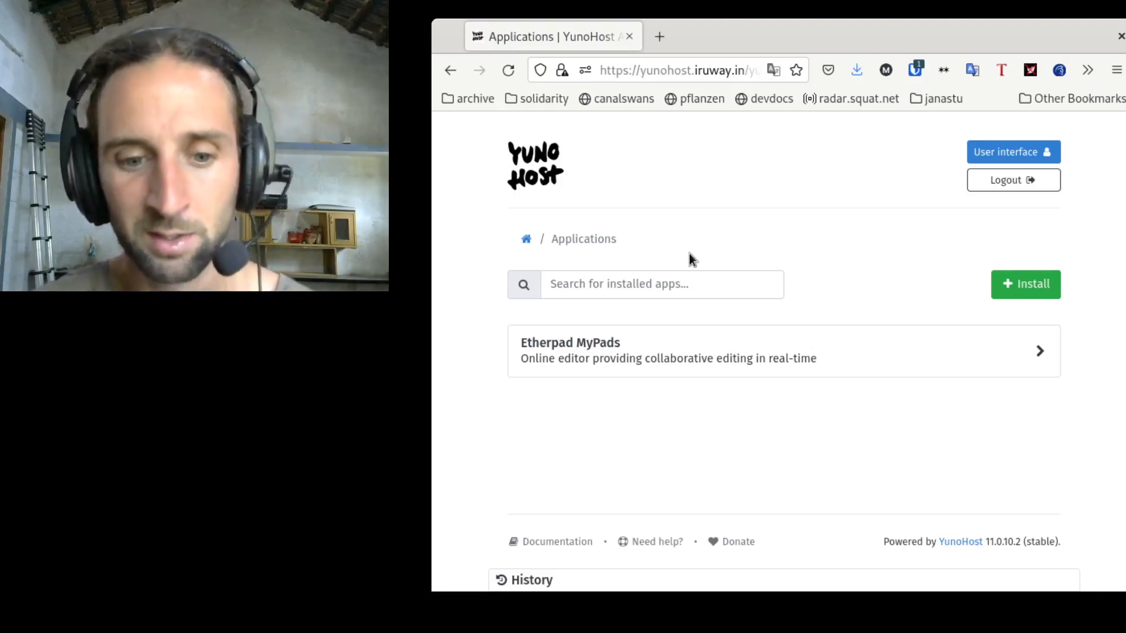
key(F5)
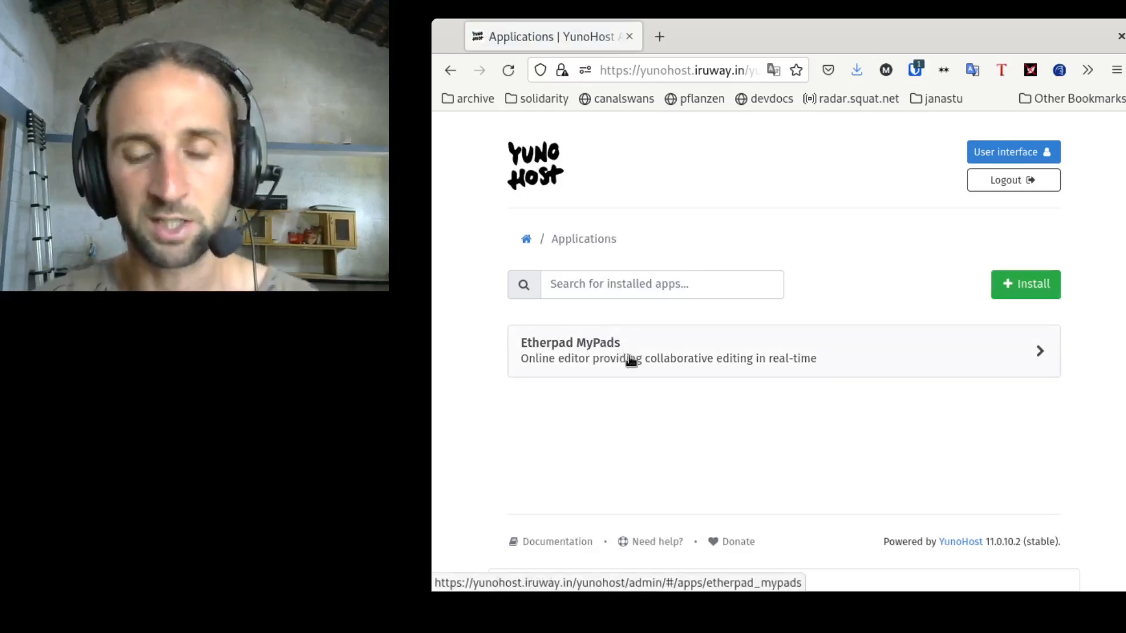
click(749, 343)
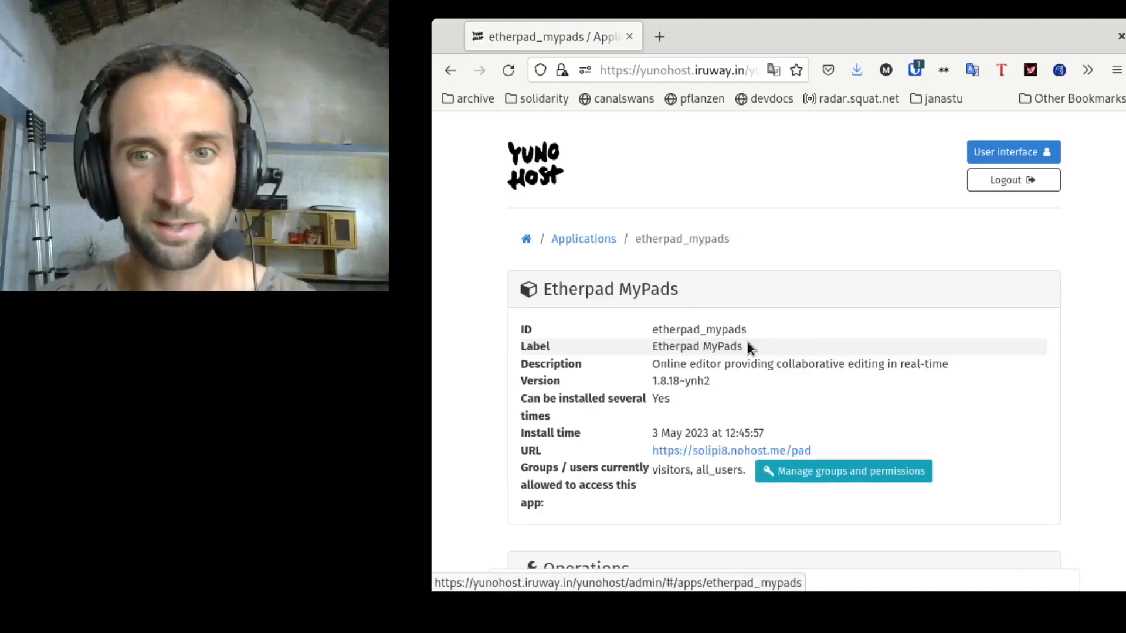
scroll(997, 327, down, 3)
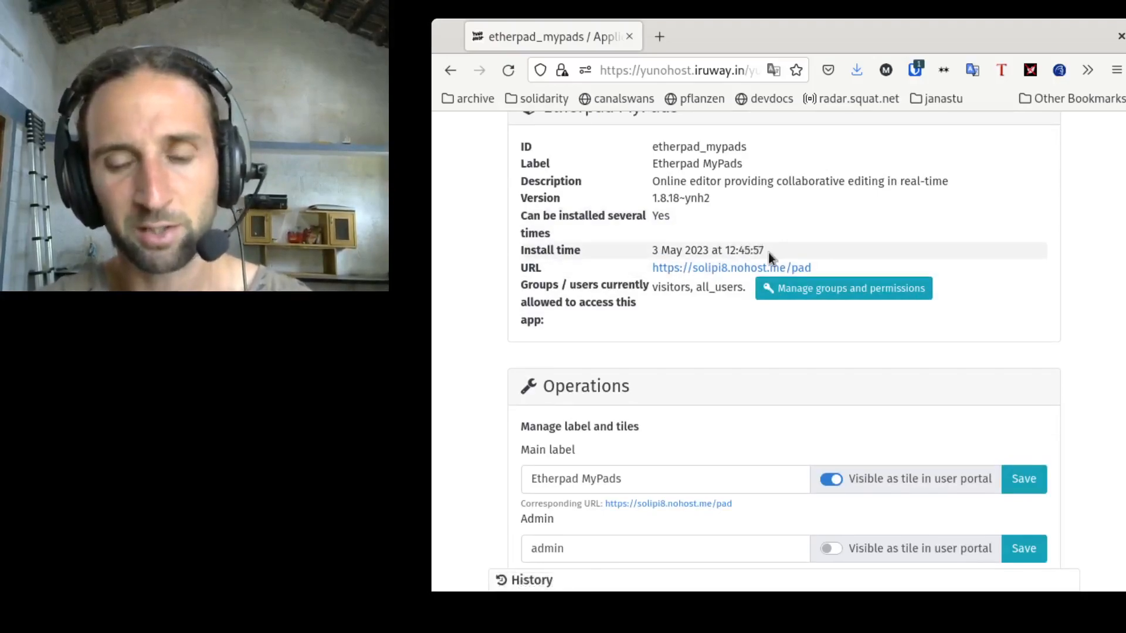
scroll(690, 323, down, 4)
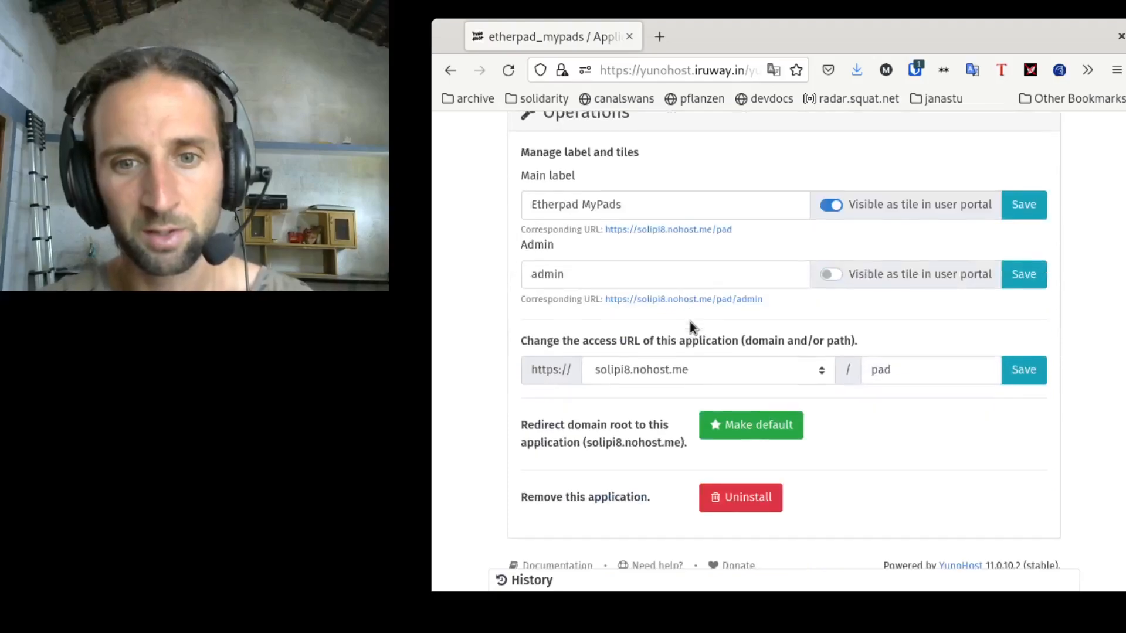
scroll(690, 322, down, 1)
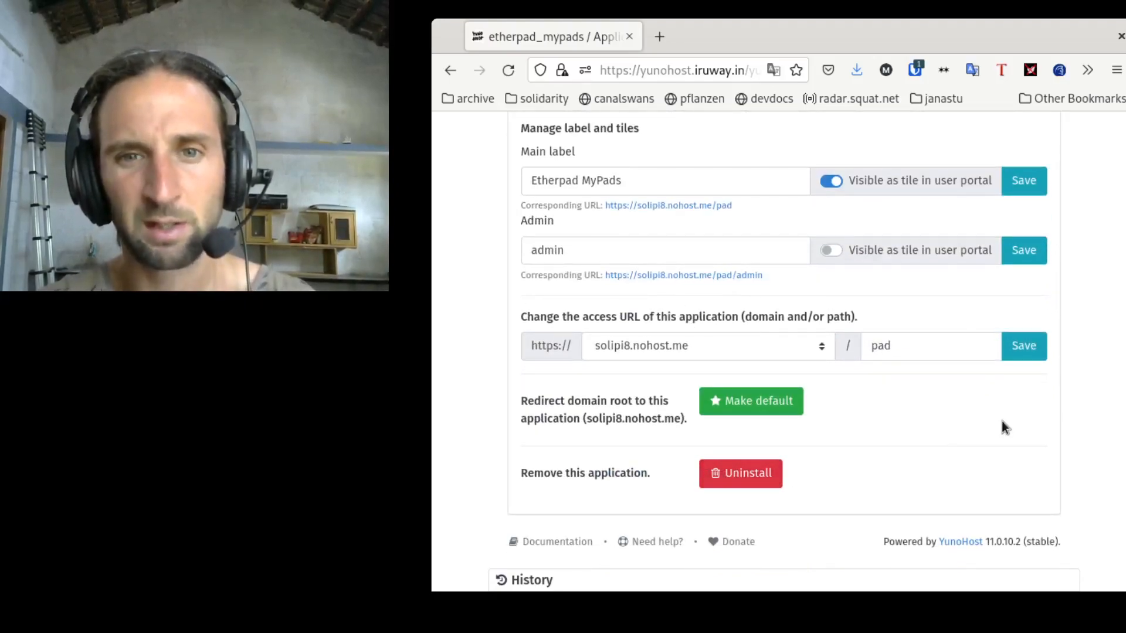
scroll(1002, 426, up, 5)
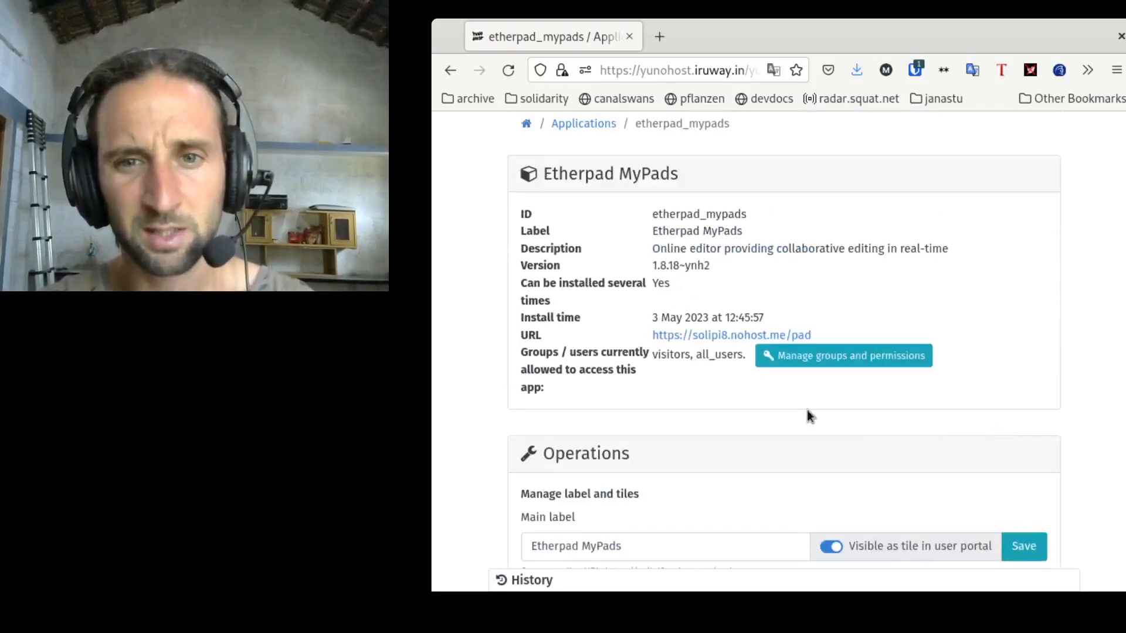
middle_click(725, 339)
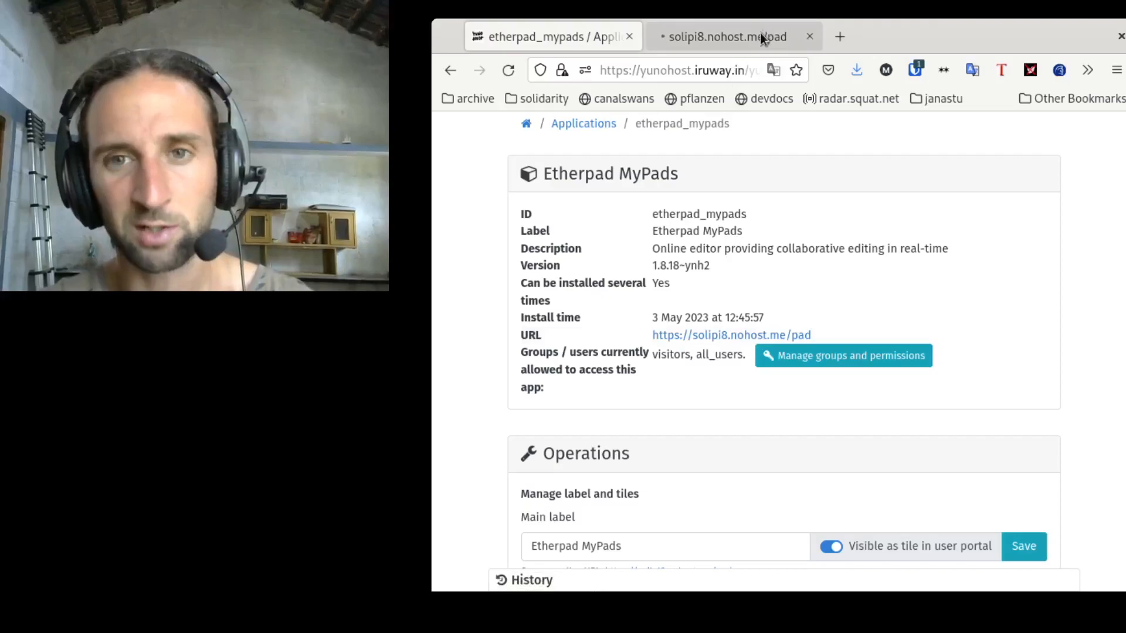
click(813, 37)
Step: Try to reach the pad at the yunohost.iruway.in/pad address, then open the Applications section
click(692, 68)
key(End)
key(BackSpace)
key(BackSpace)
key(BackSpace)
key(BackSpace)
key(BackSpace)
key(BackSpace)
key(BackSpace)
key(BackSpace)
key(BackSpace)
key(BackSpace)
key(BackSpace)
key(BackSpace)
key(BackSpace)
key(BackSpace)
key(BackSpace)
key(BackSpace)
key(BackSpace)
key(BackSpace)
key(BackSpace)
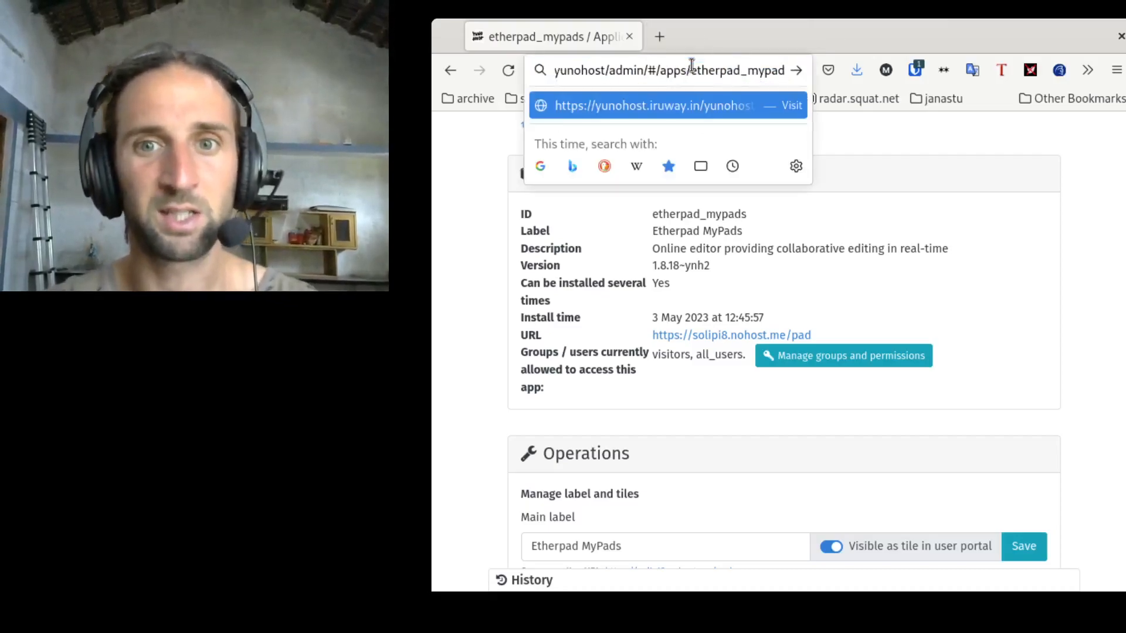
key(BackSpace)
key(BackSpace)
key(BackSpace)
key(BackSpace)
key(BackSpace)
key(BackSpace)
key(BackSpace)
key(BackSpace)
key(BackSpace)
key(BackSpace)
key(BackSpace)
key(BackSpace)
key(BackSpace)
key(BackSpace)
key(BackSpace)
key(BackSpace)
key(BackSpace)
key(BackSpace)
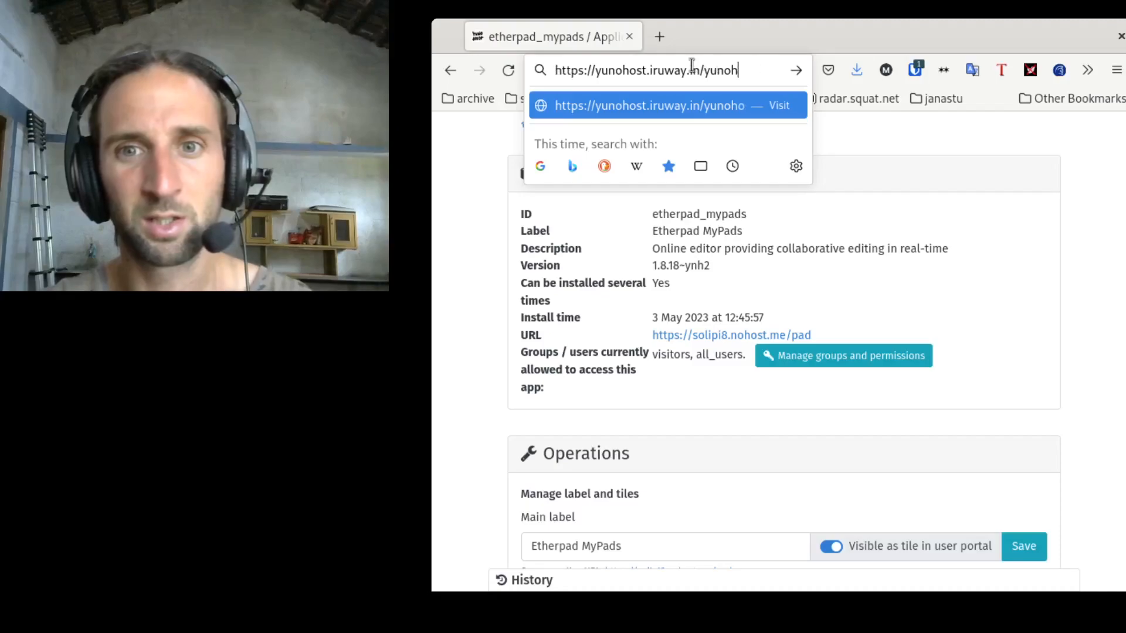
text(pad)
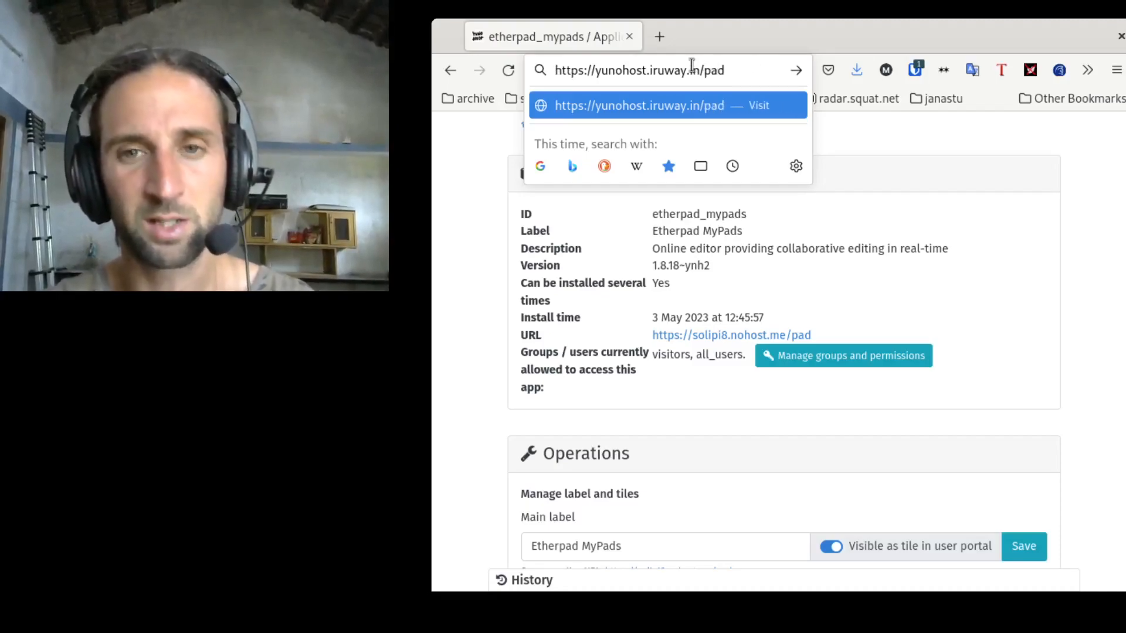
key(Return)
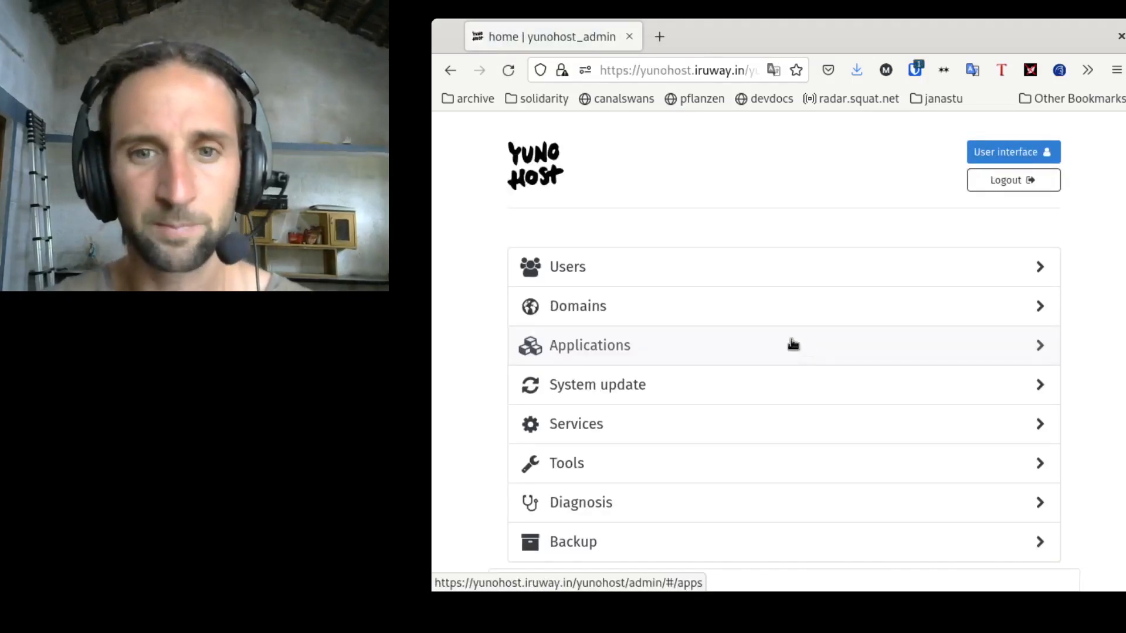
click(792, 346)
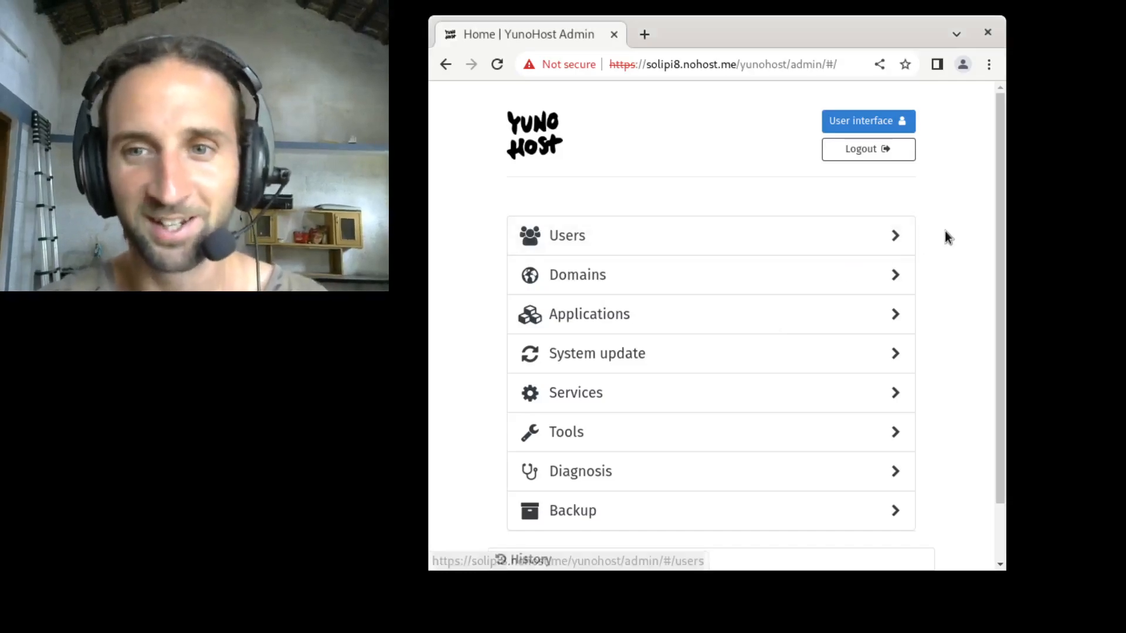
Step: Open the installed Etherpad MyPads app from the applications list and review its details
click(704, 318)
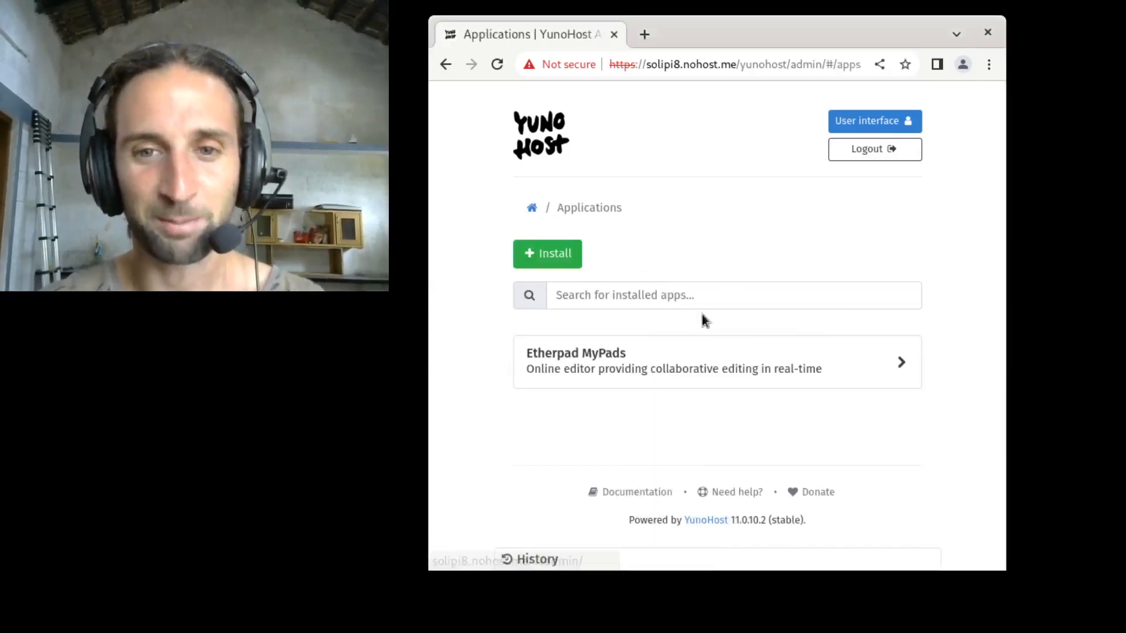
click(711, 368)
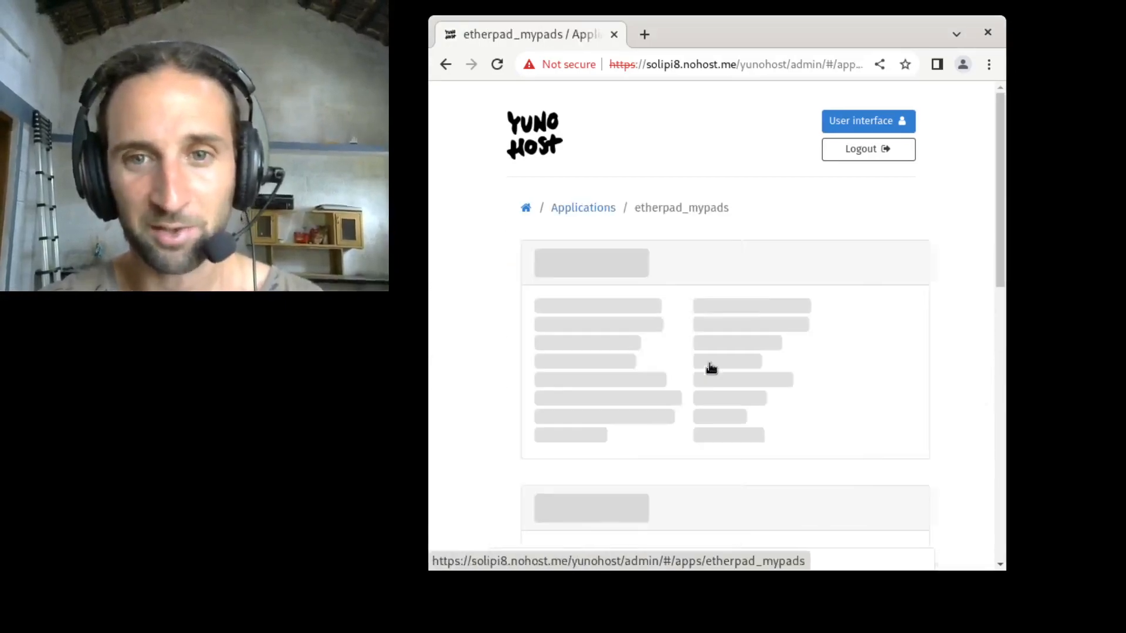
scroll(725, 373, down, 4)
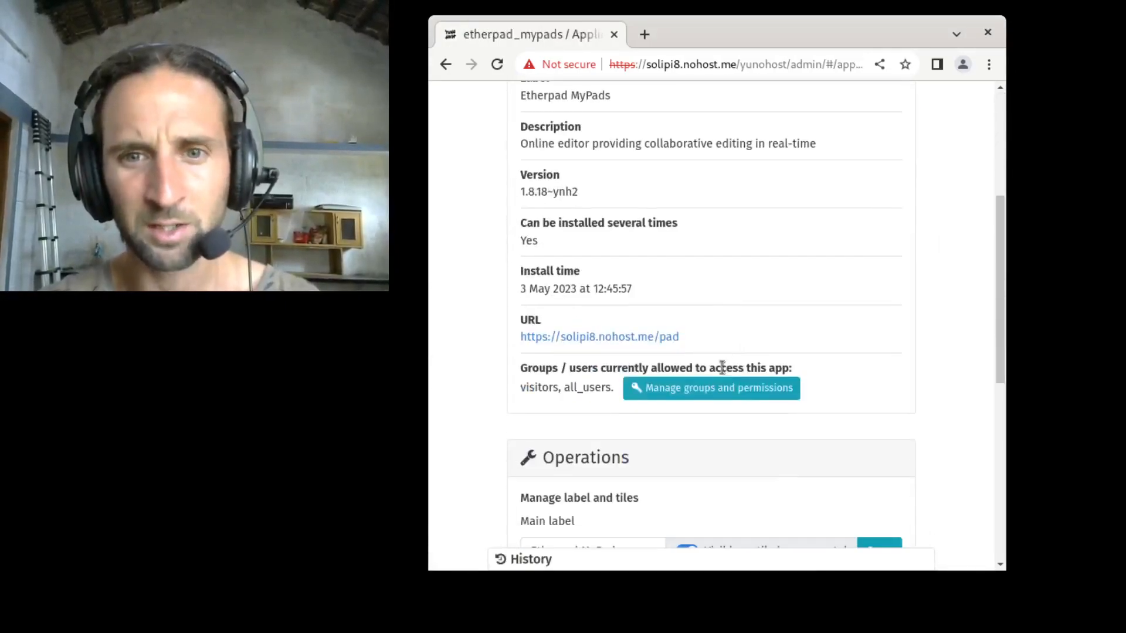
scroll(725, 374, down, 5)
scroll(725, 374, up, 10)
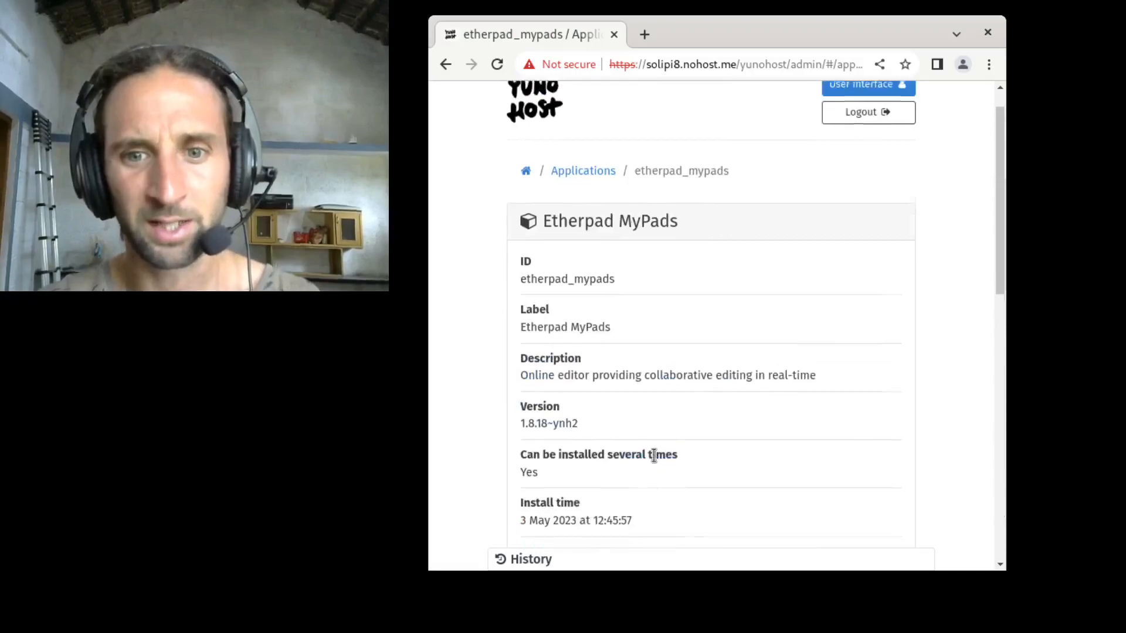
scroll(653, 456, down, 4)
Step: Open the app's URL in a new tab and create a pad named hello
middle_click(666, 351)
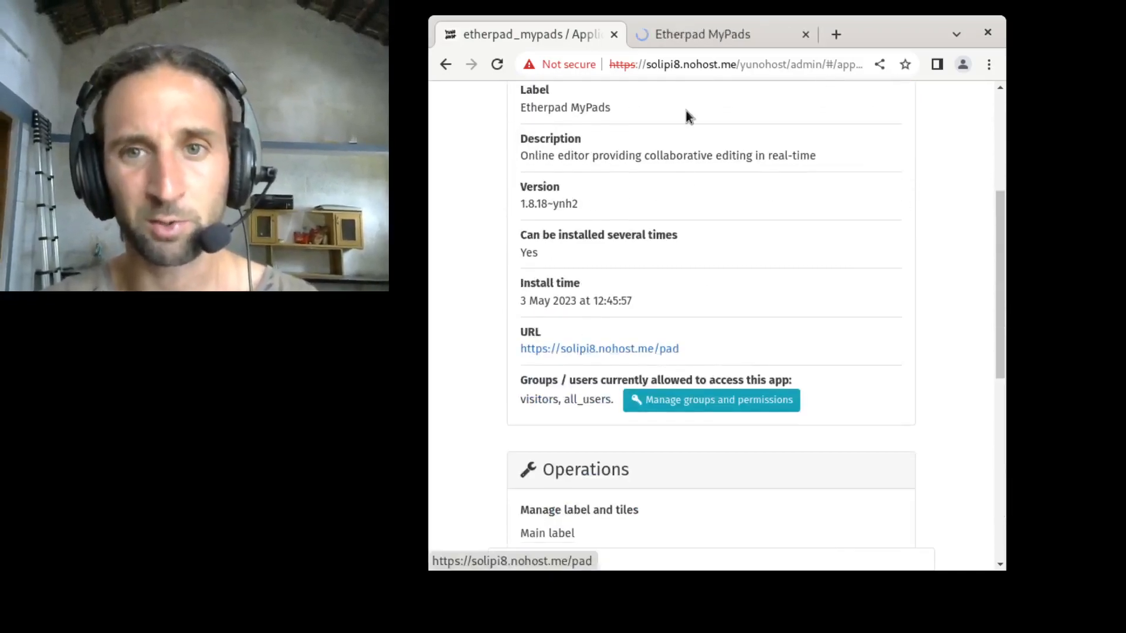
click(693, 40)
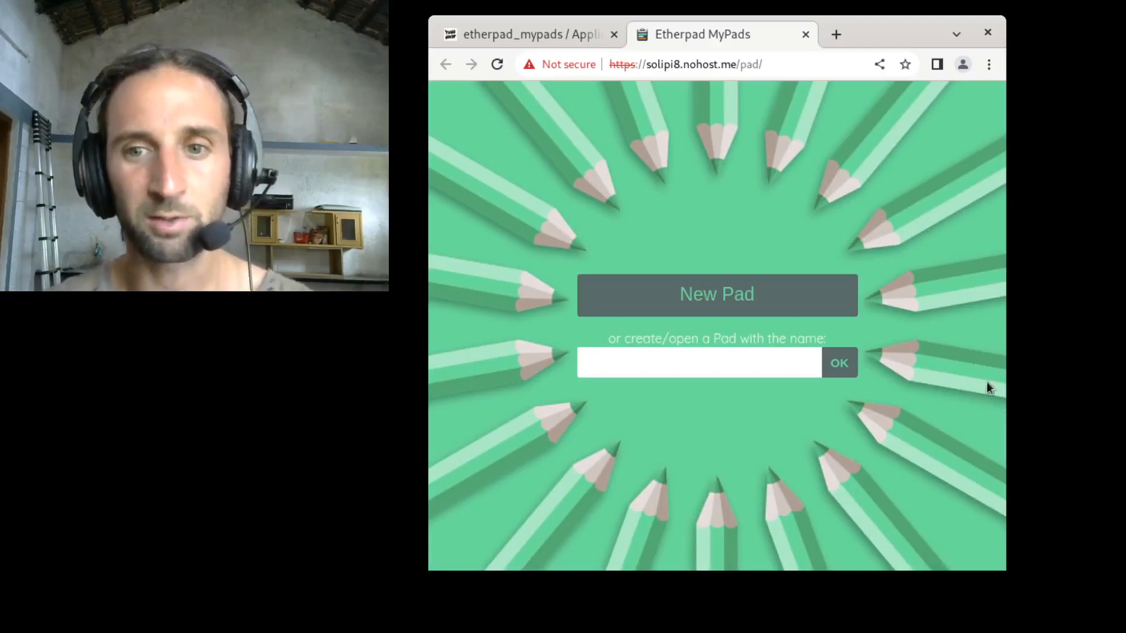
text(hello)
click(843, 363)
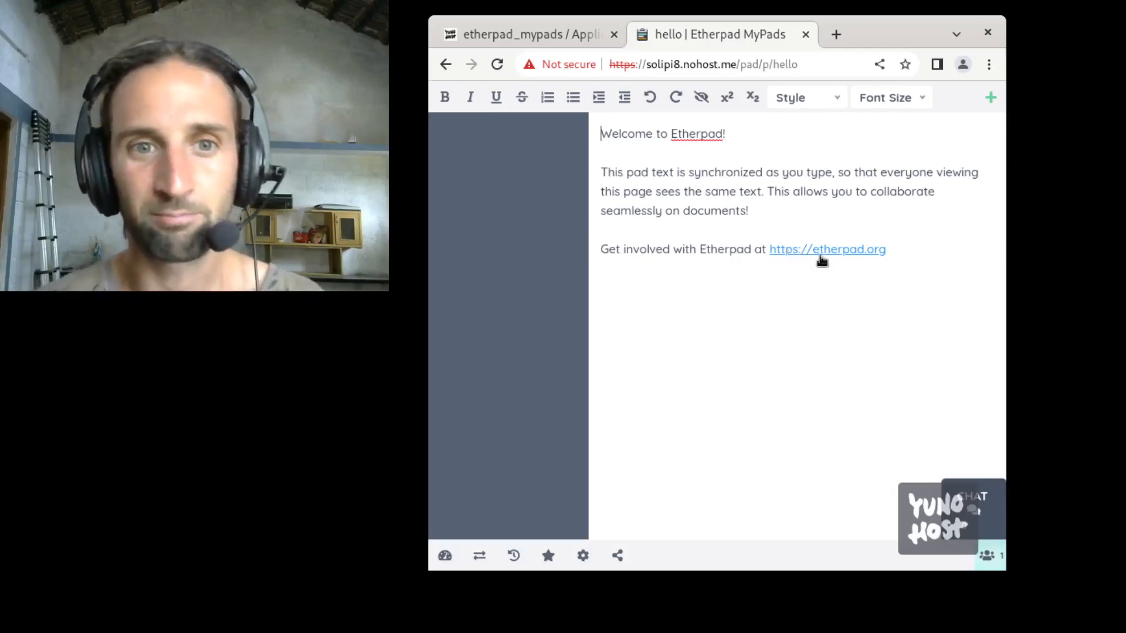
Step: Replace the pad's welcome text with "we can type" and start a new paragraph
drag(896, 254, 595, 122)
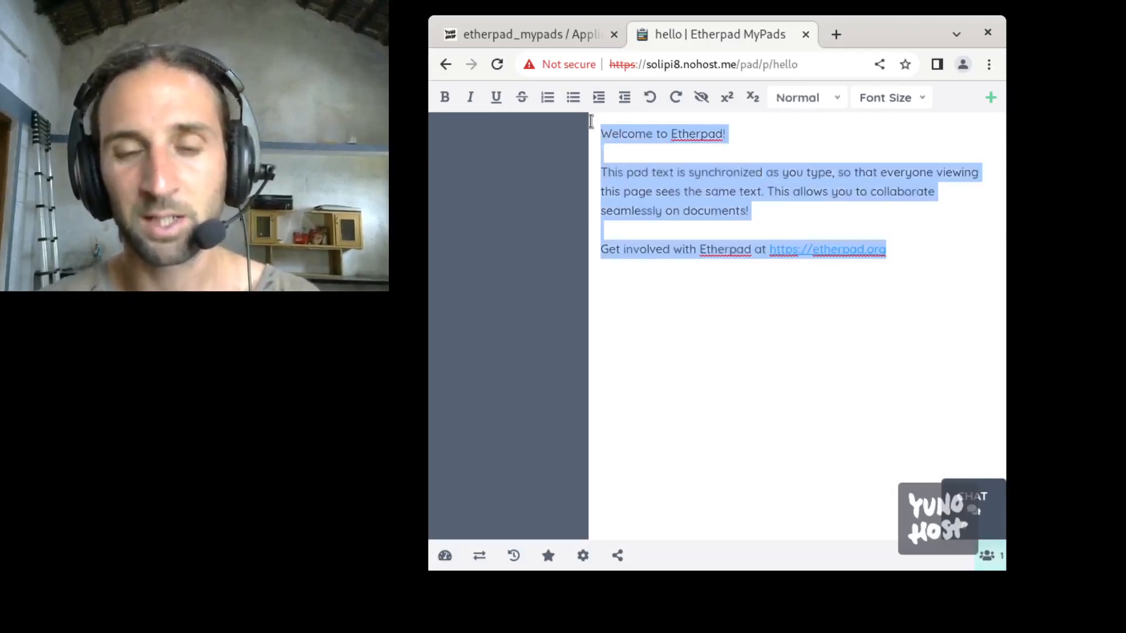
text(we can type)
key(Return)
key(Return)
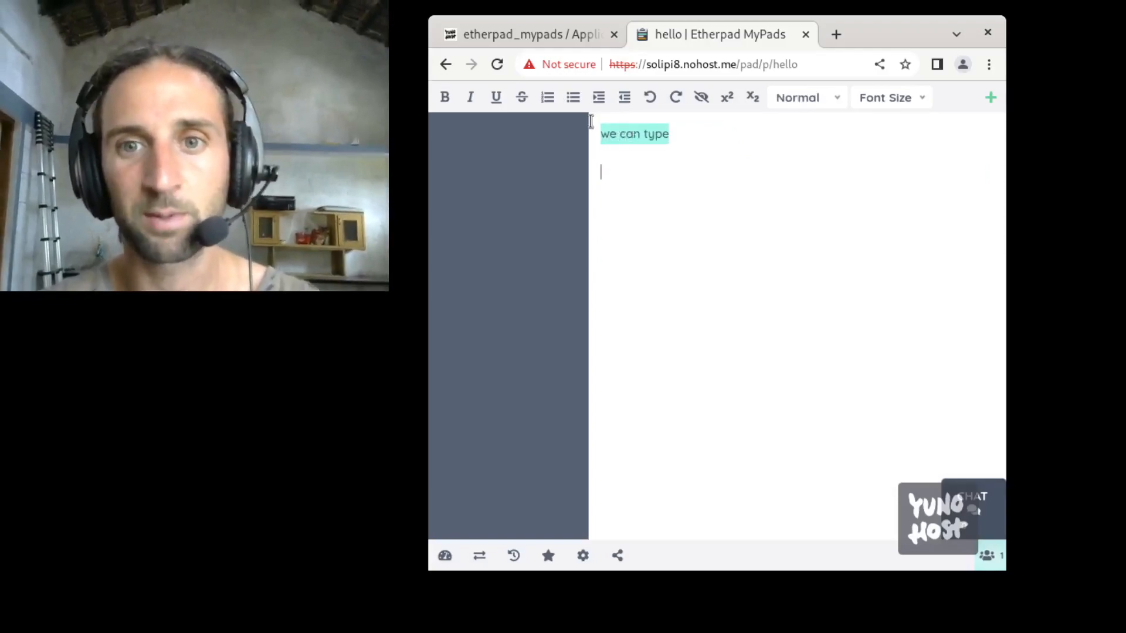
Step: Add the line "we could share this with people if it was on the public internet" and start a new paragraph
text(we coudl hsar)
key(BackSpace)
key(BackSpace)
key(BackSpace)
key(BackSpace)
key(BackSpace)
key(BackSpace)
key(BackSpace)
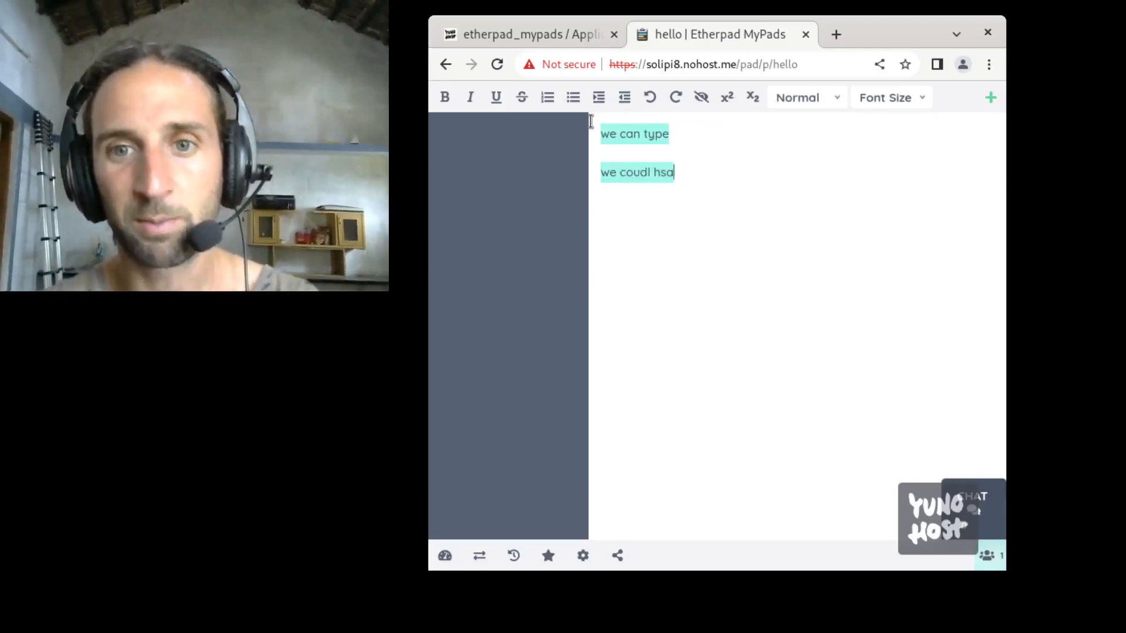
text(d share this with people)
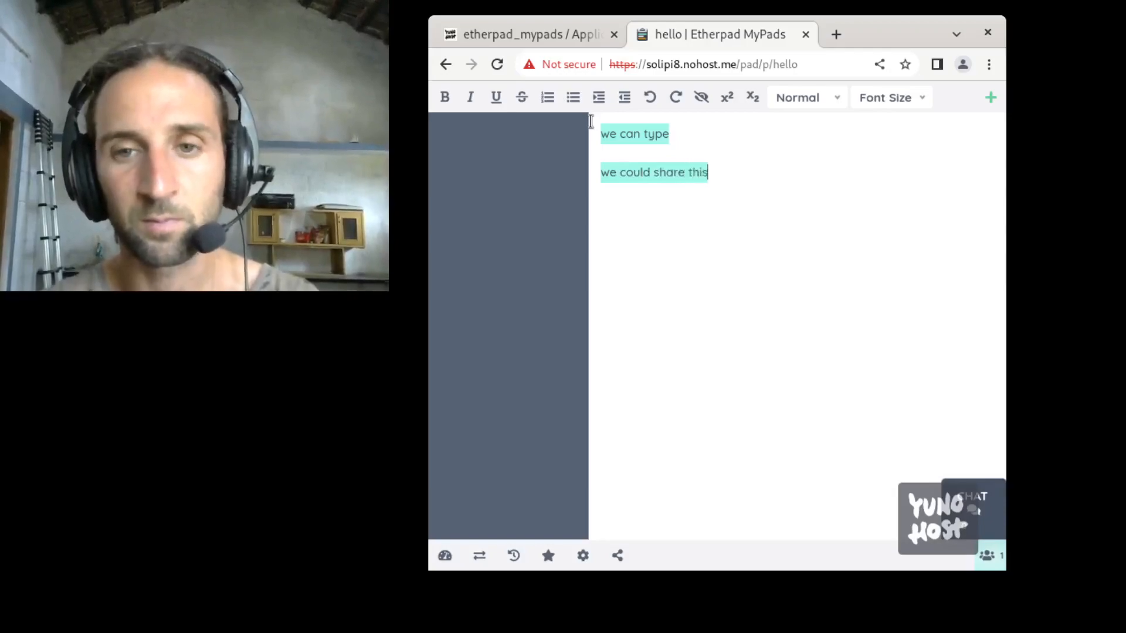
text(was )
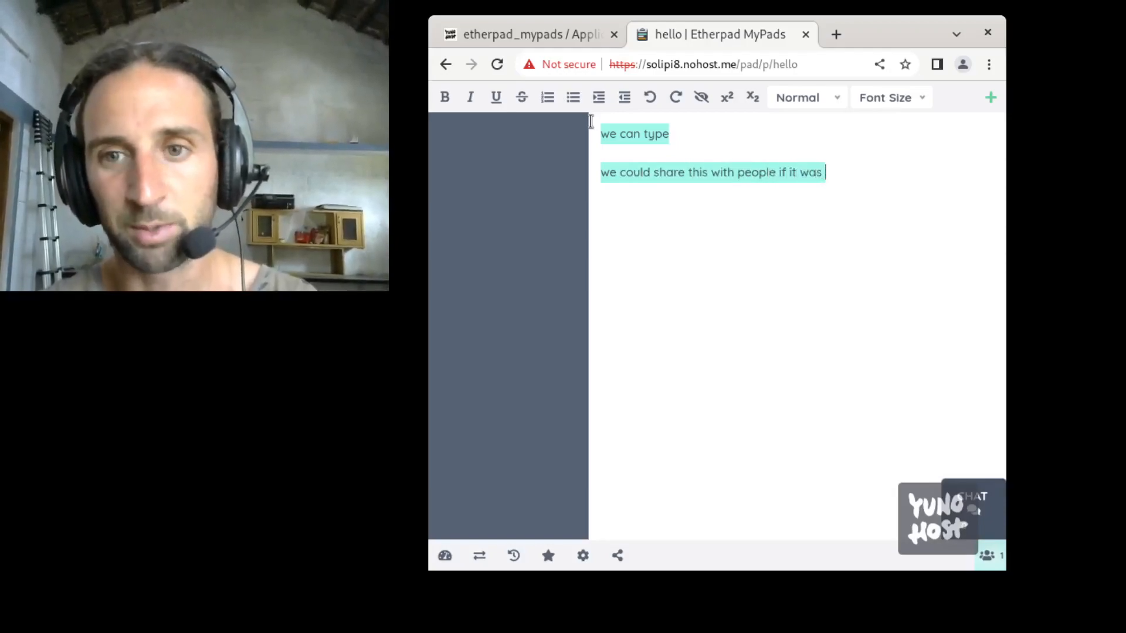
text(on the public internet)
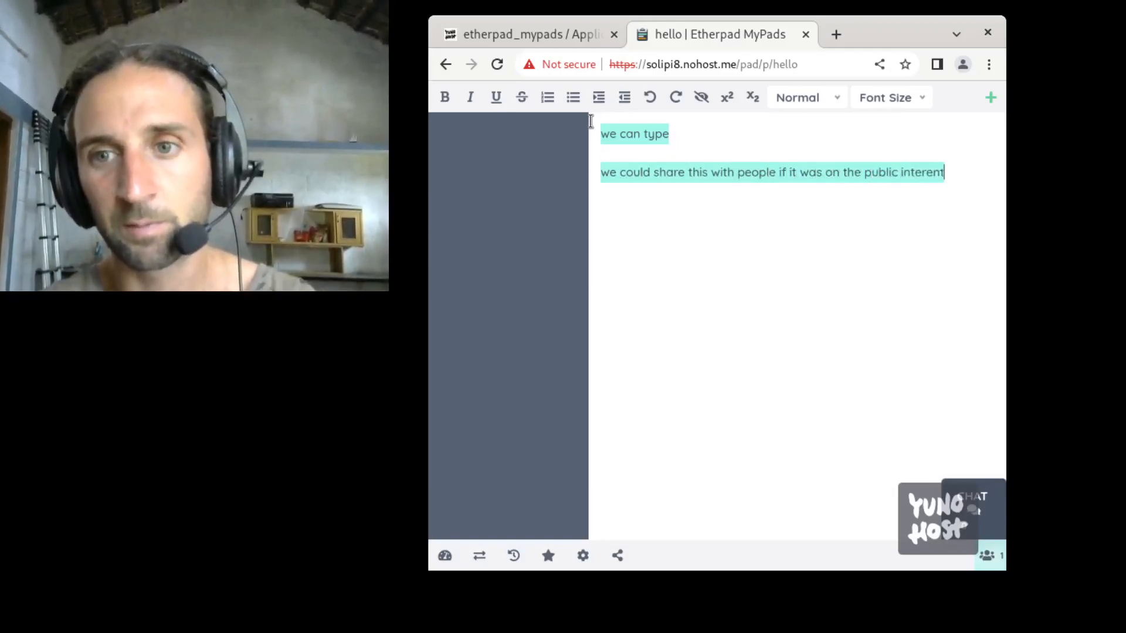
key(Return)
key(BackSpace)
key(BackSpace)
key(BackSpace)
key(BackSpace)
text(net)
key(Return)
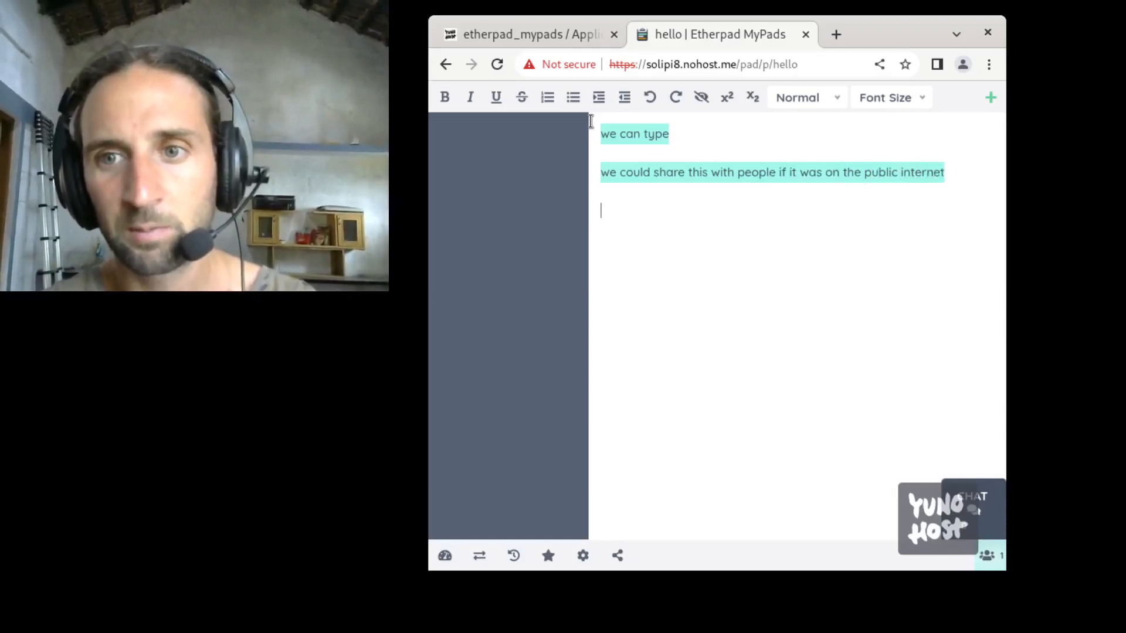
Step: Add the line "we could make an etherpad web ring" and start a new paragraph
text(we could make a)
key(BackSpace)
text(n etherpad web ring)
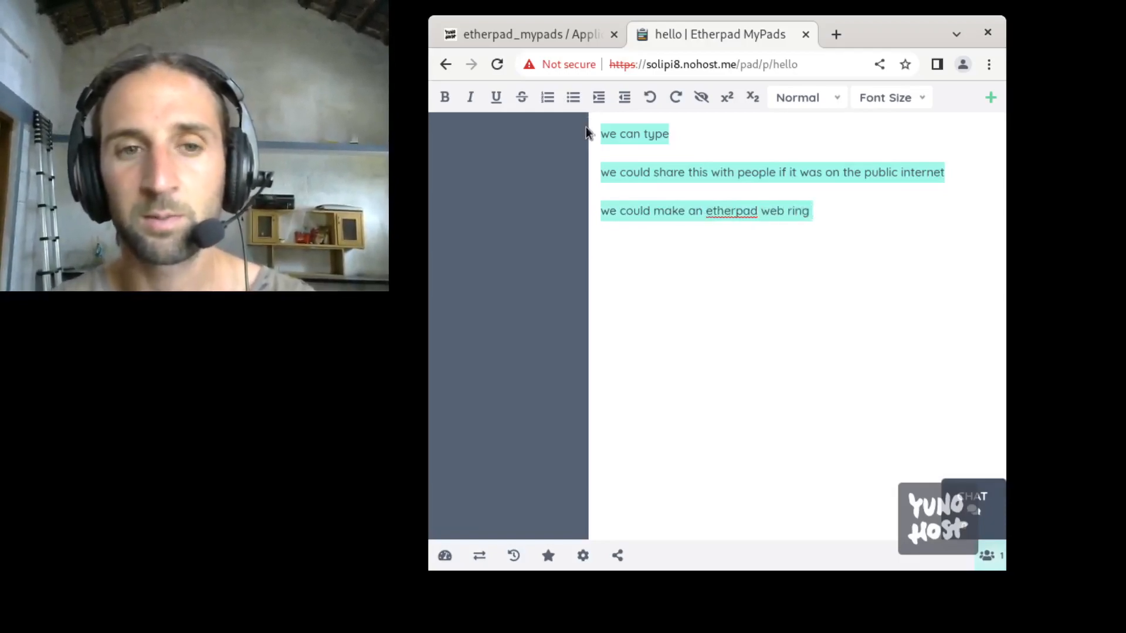
key(Return)
key(Return)
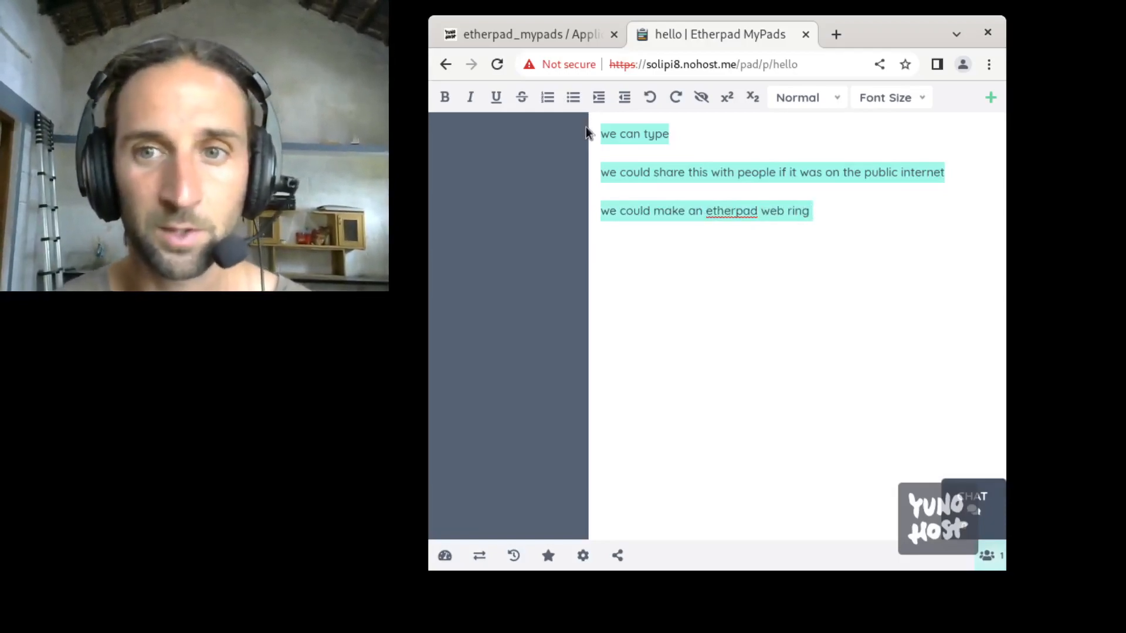